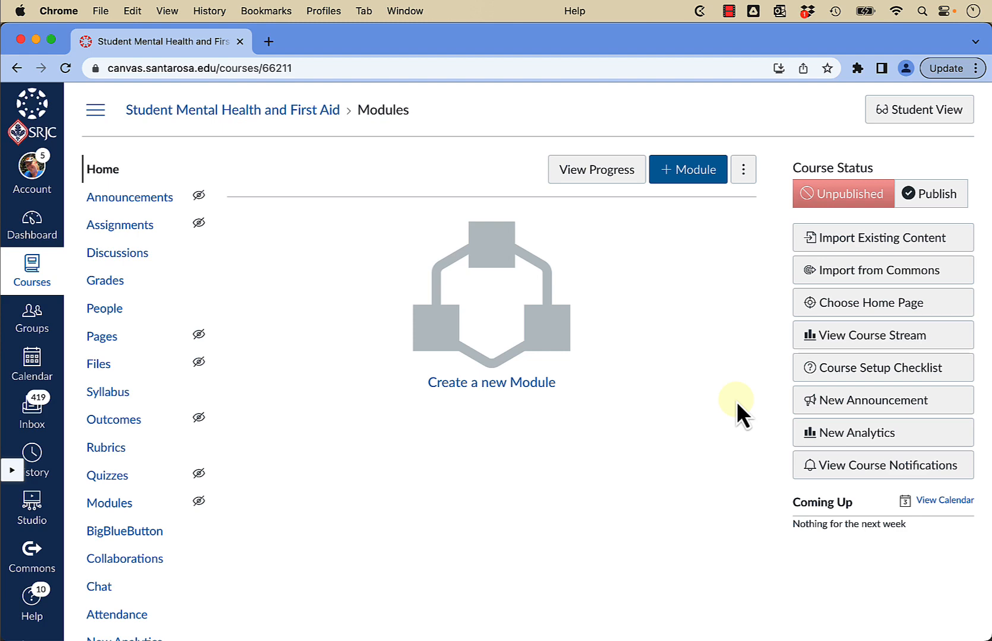
Start importing existing content into the course with Copy a Canvas Course as the content type.
scroll(338, 481, down, 2)
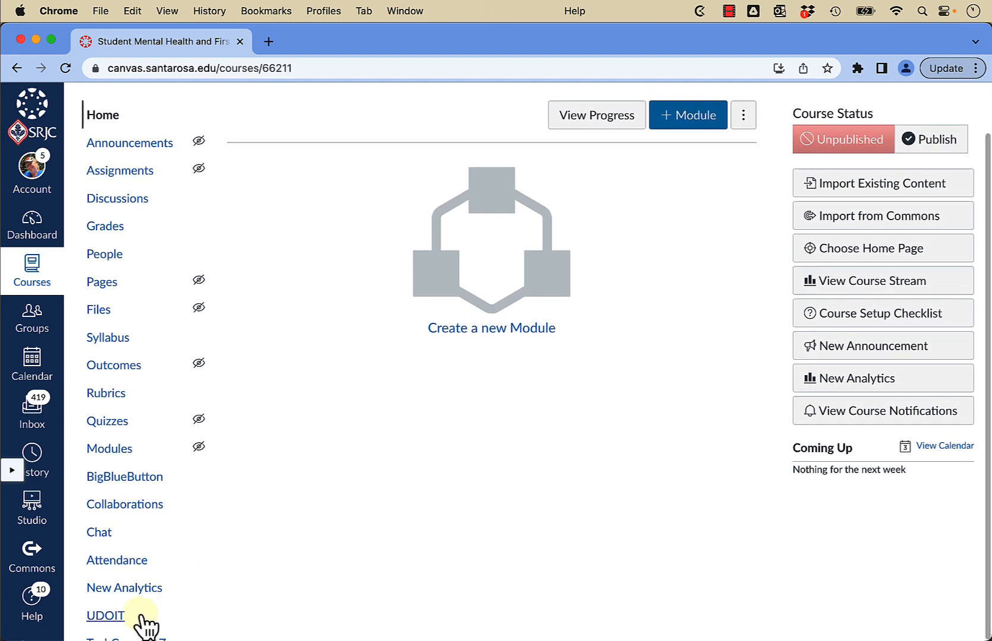
scroll(178, 534, down, 5)
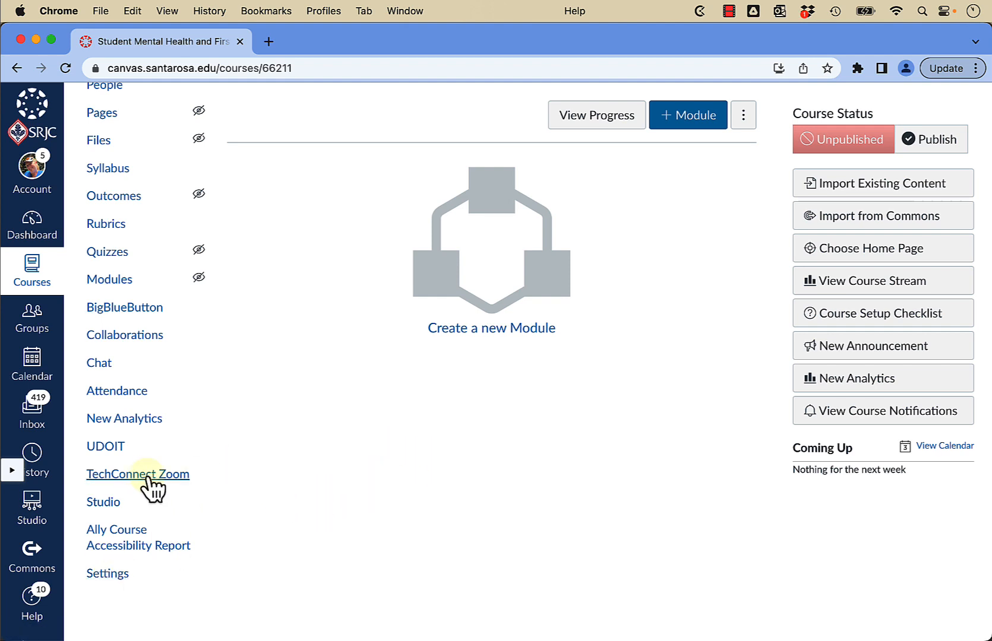
scroll(153, 484, up, 3)
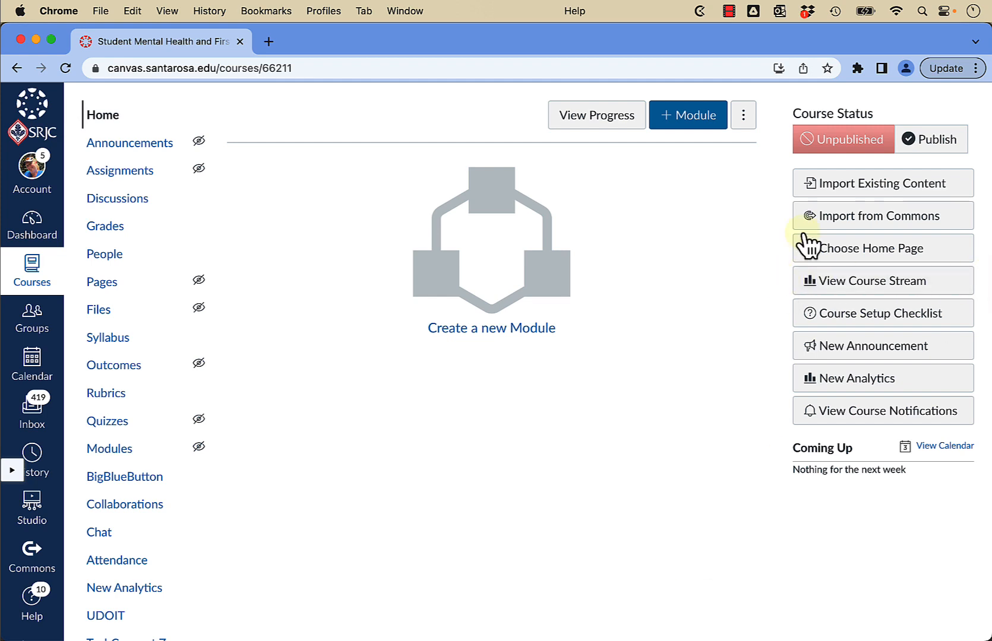
click(864, 189)
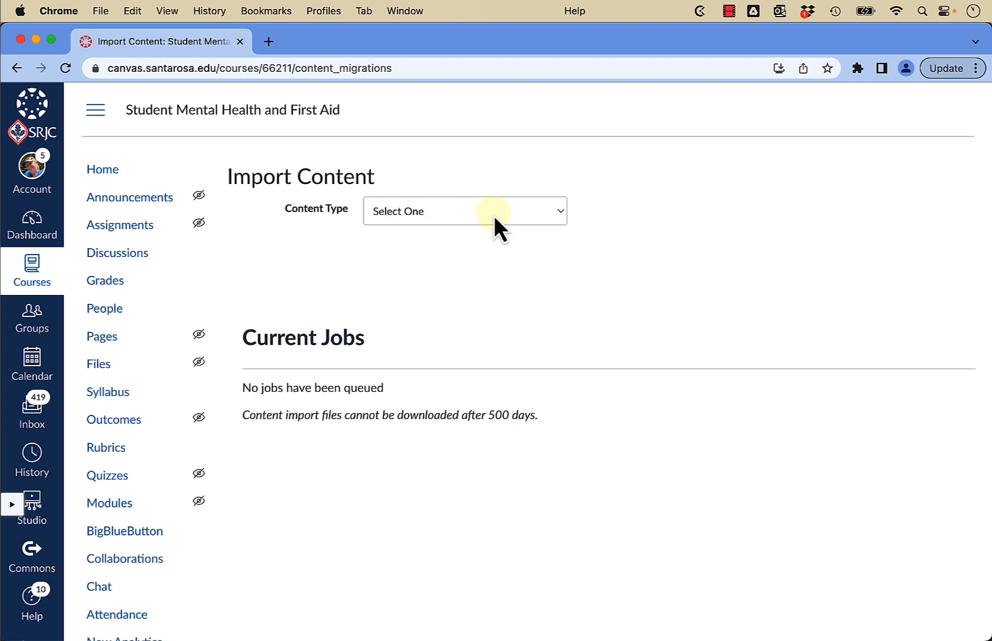
click(559, 220)
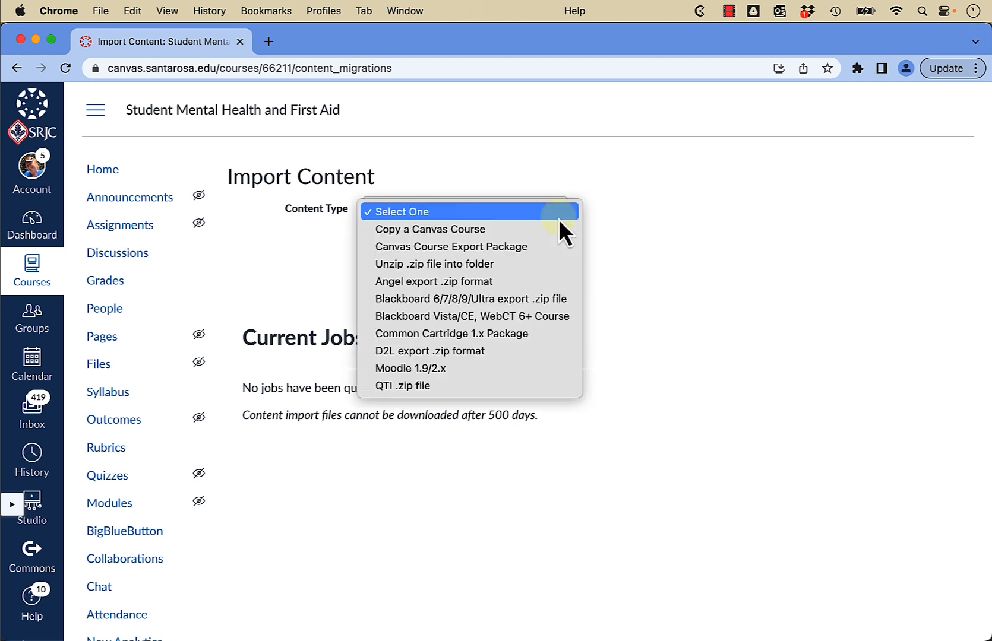
click(437, 229)
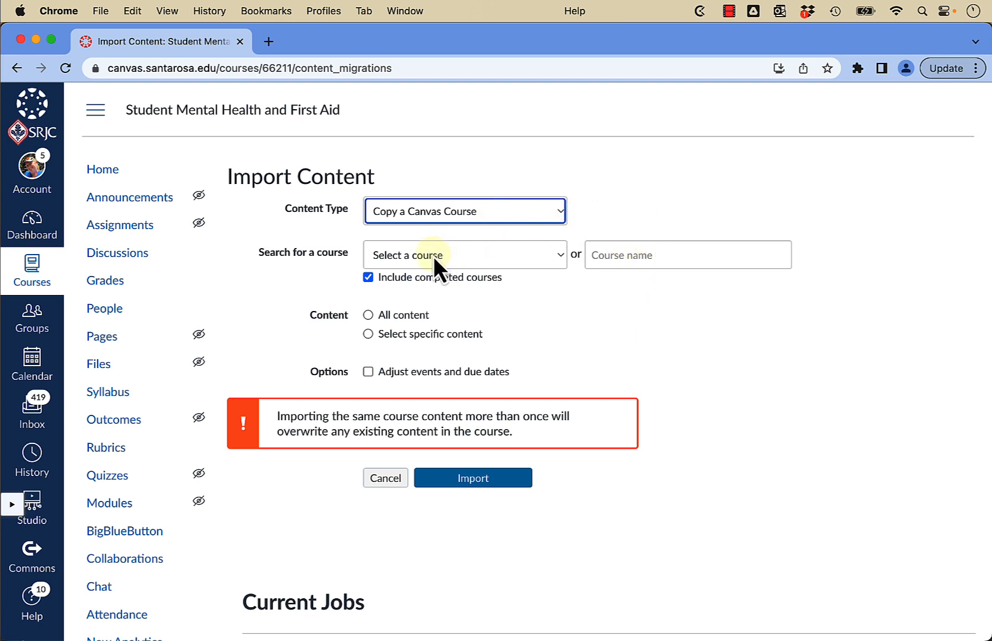
Browse the available courses and select the Spring 2023 CHEM42: Introductory General Chemistry Section 4340 as the source.
click(404, 257)
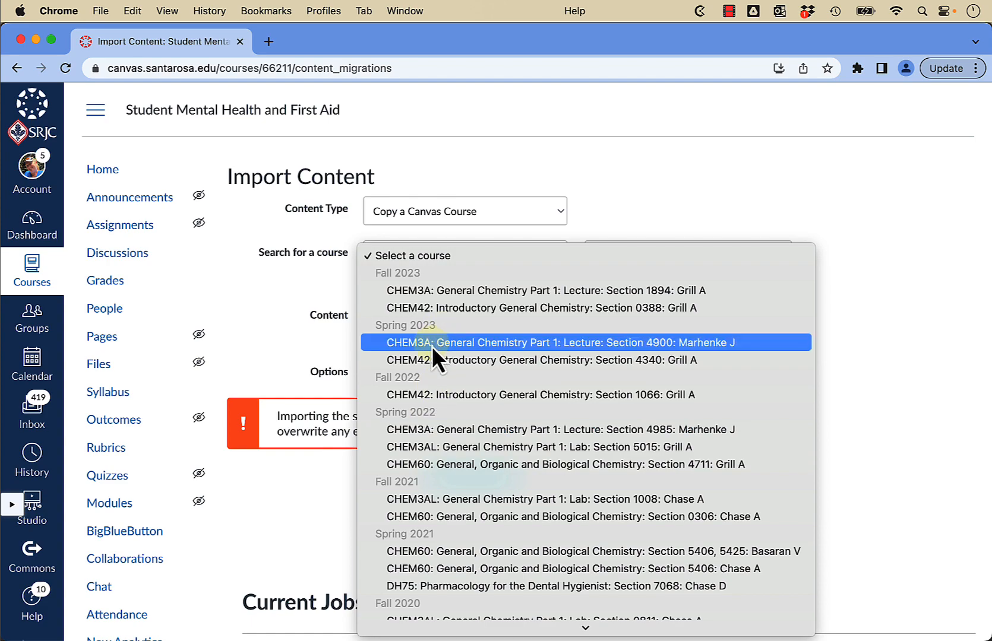
scroll(435, 453, down, 15)
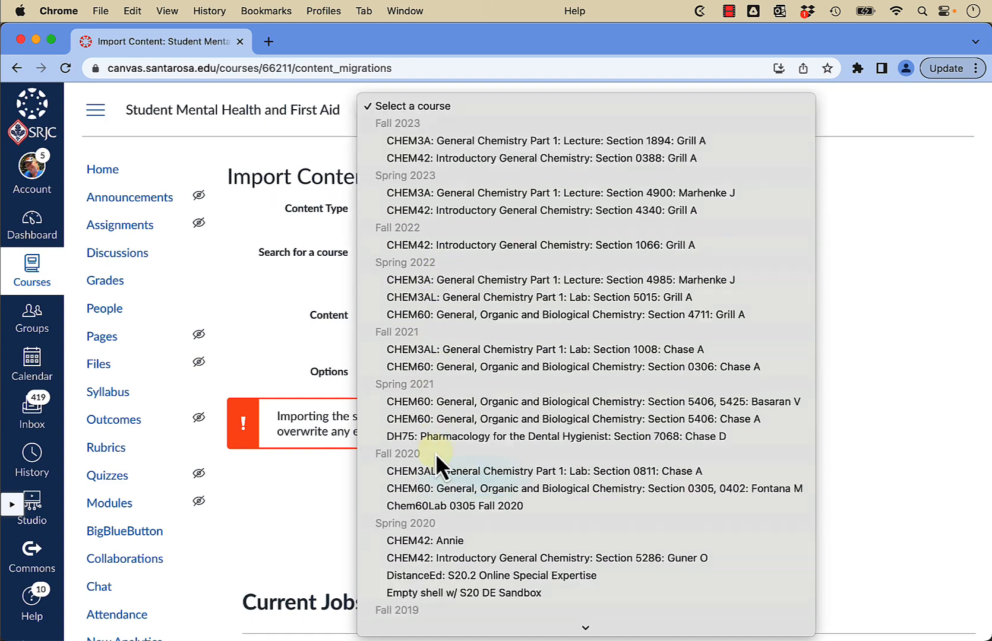
scroll(435, 454, down, 10)
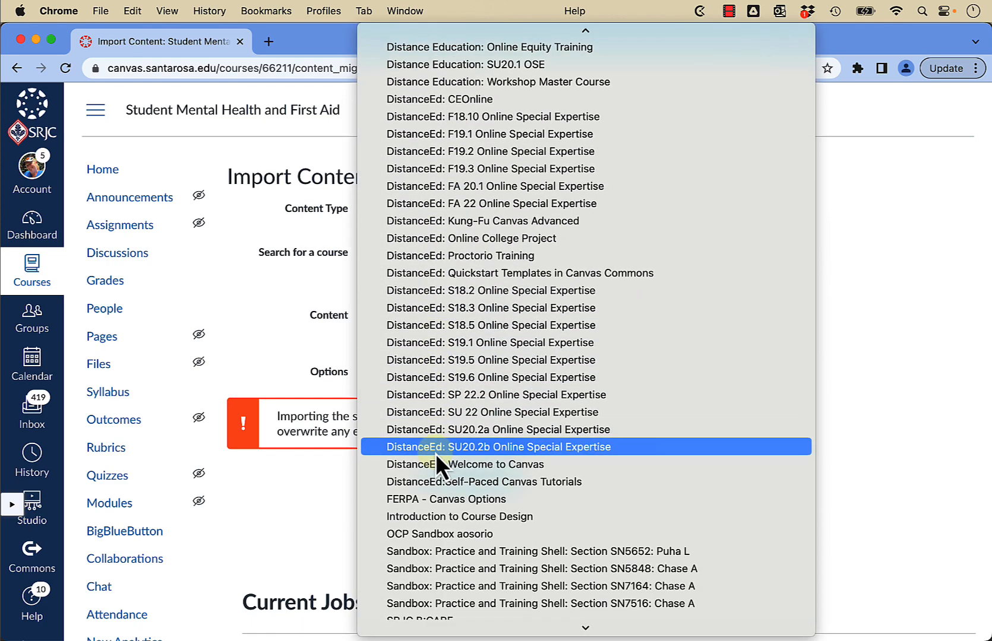
scroll(435, 454, up, 20)
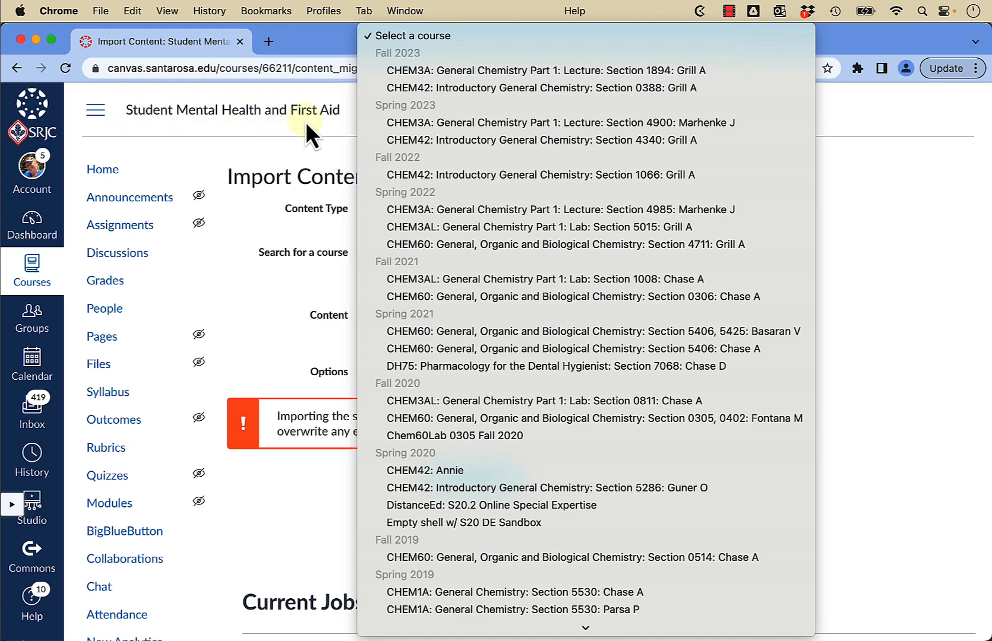
click(389, 147)
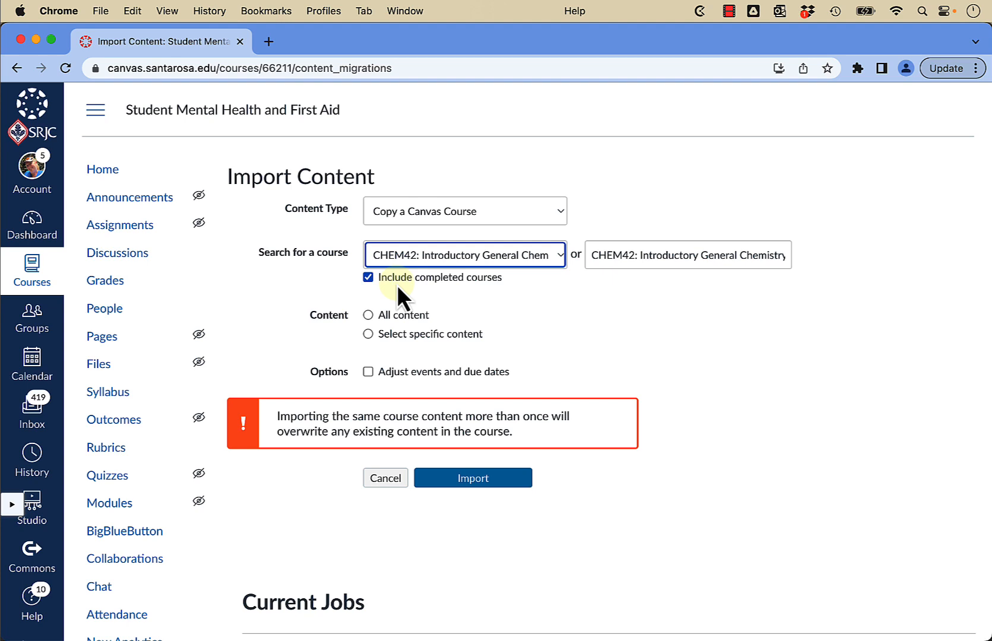
Exclude completed courses from the source course search and view the shortened course list.
click(371, 278)
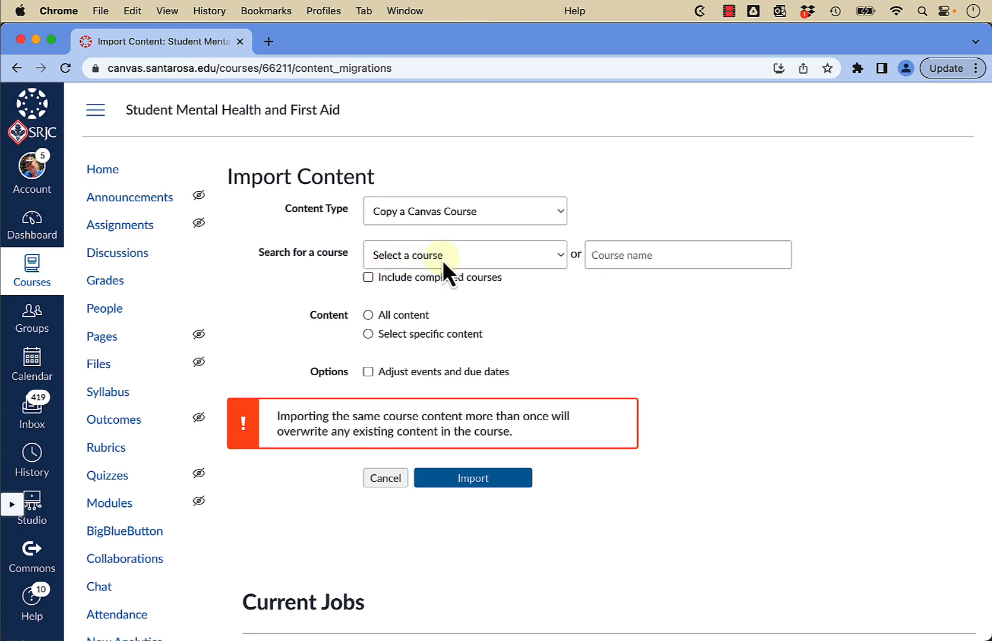
click(443, 257)
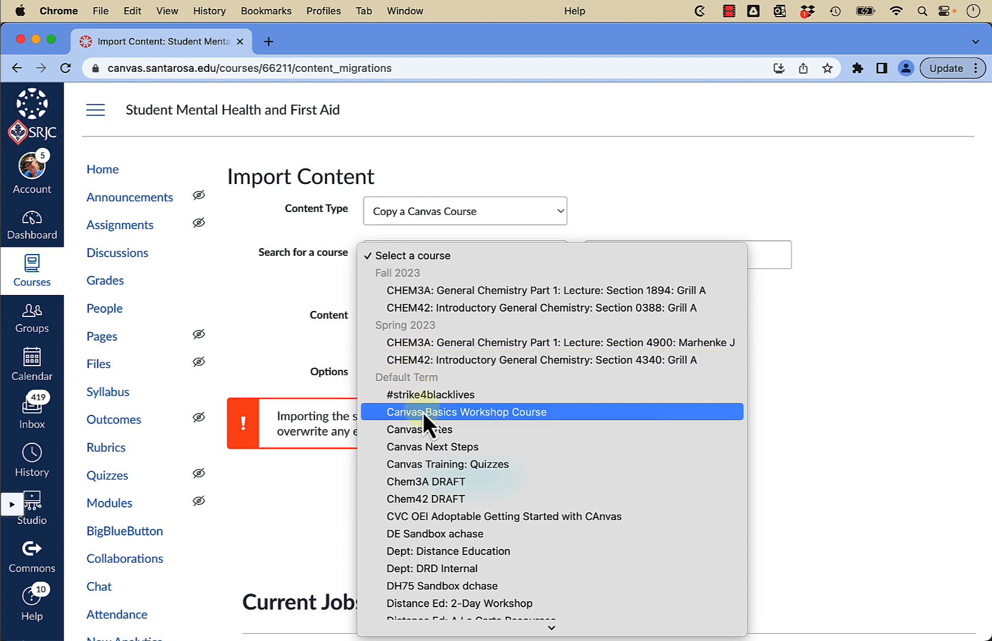
click(327, 268)
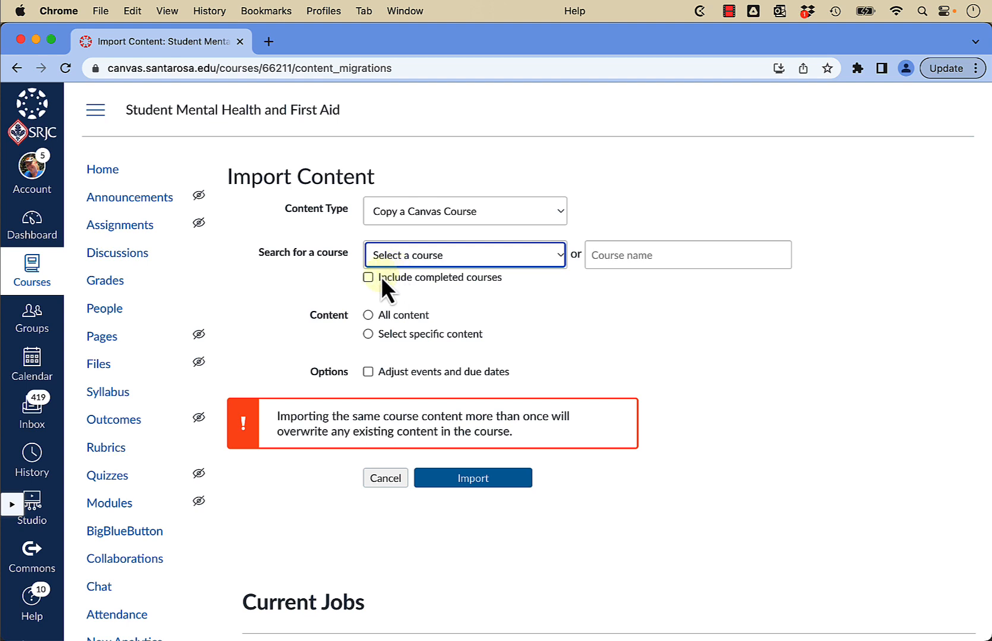
Include completed courses in the search and select the Spring 2023 CHEM42: Introductory General Chemistry Section 4340 as the source.
click(368, 276)
click(406, 257)
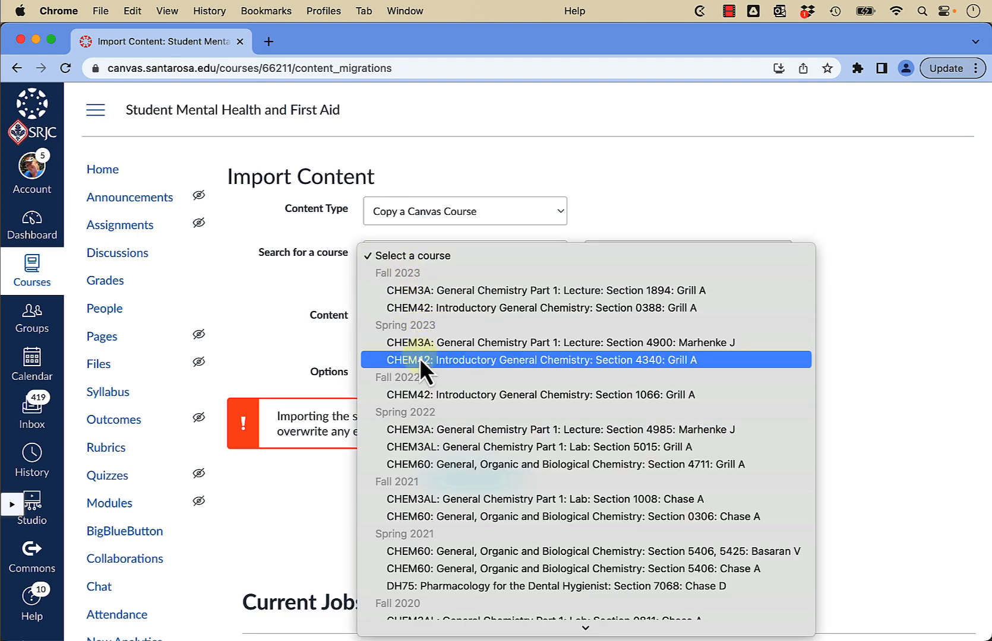
click(686, 365)
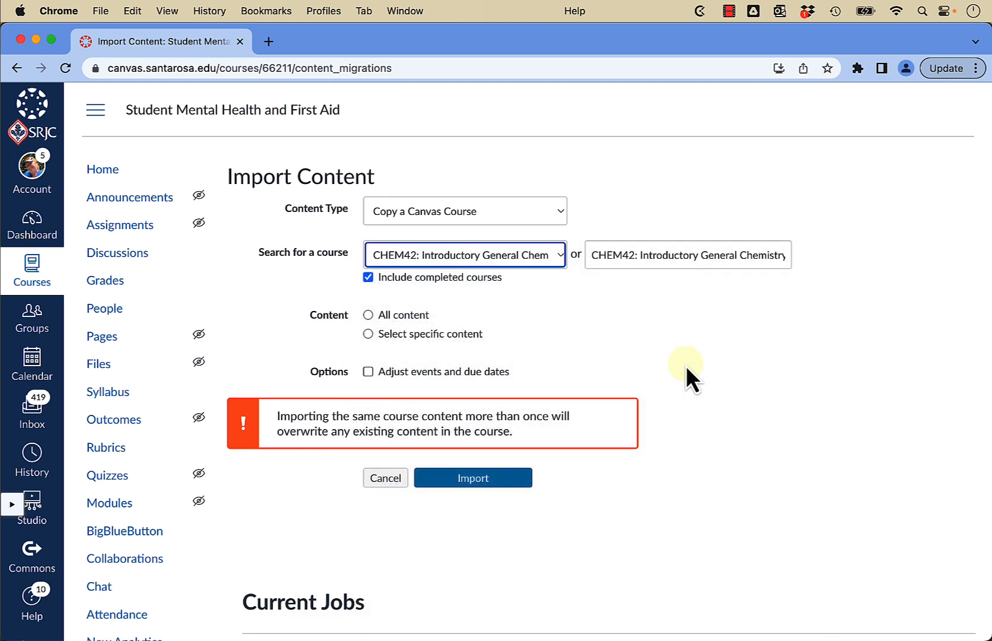
Compare the two content options and set the import to copy all content.
click(401, 316)
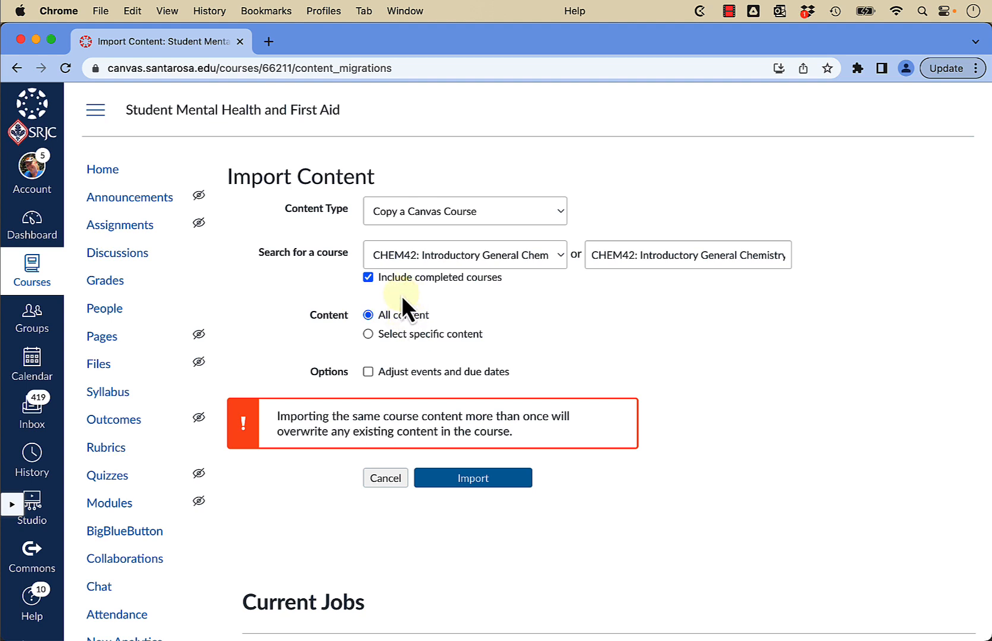
click(401, 336)
click(402, 321)
click(424, 334)
click(402, 320)
Enable adjusting events and due dates, and shift the beginning date to Aug 14, 2023.
click(368, 374)
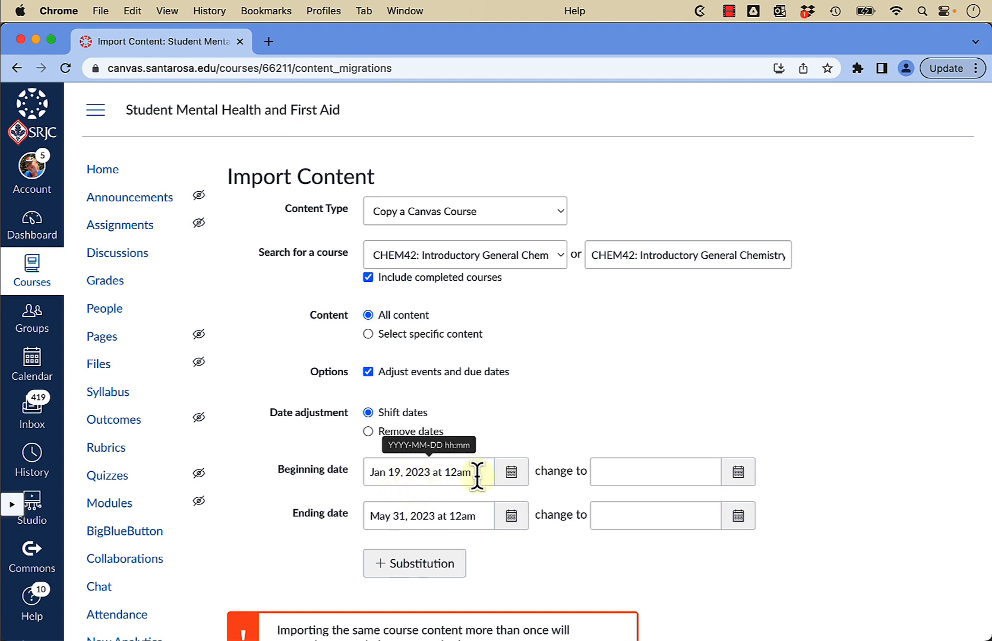
click(738, 475)
click(758, 281)
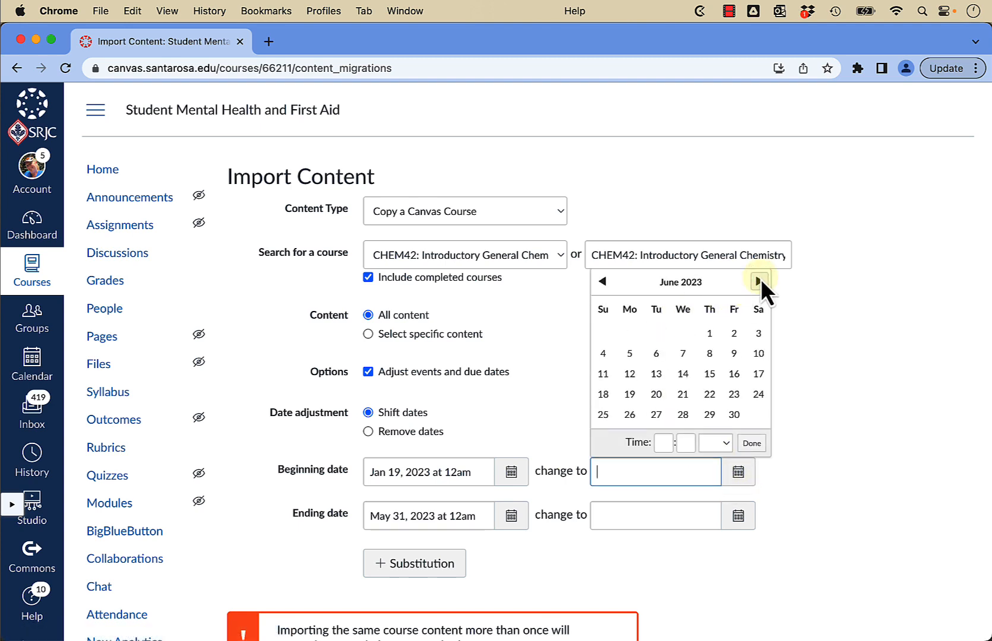
click(759, 281)
click(758, 281)
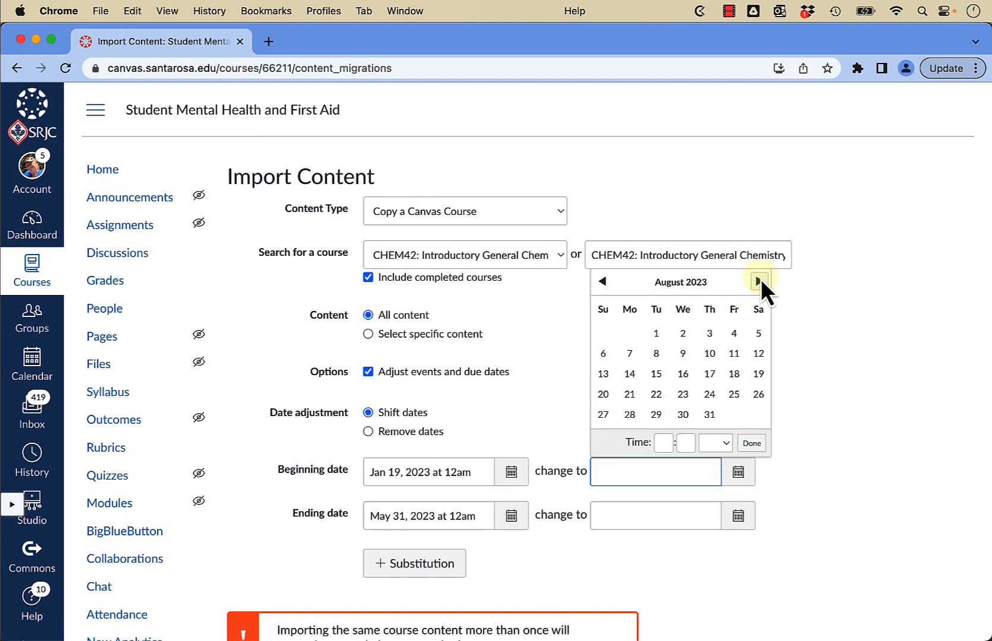
click(633, 379)
click(796, 472)
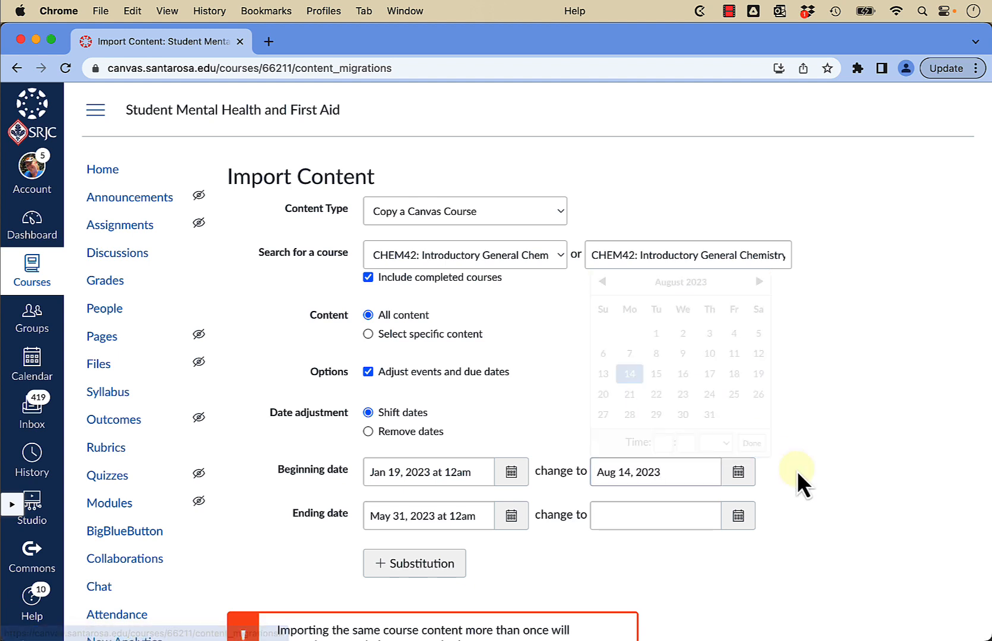
Set the new ending date for the date shift to Dec 22, 2023.
click(743, 516)
click(758, 325)
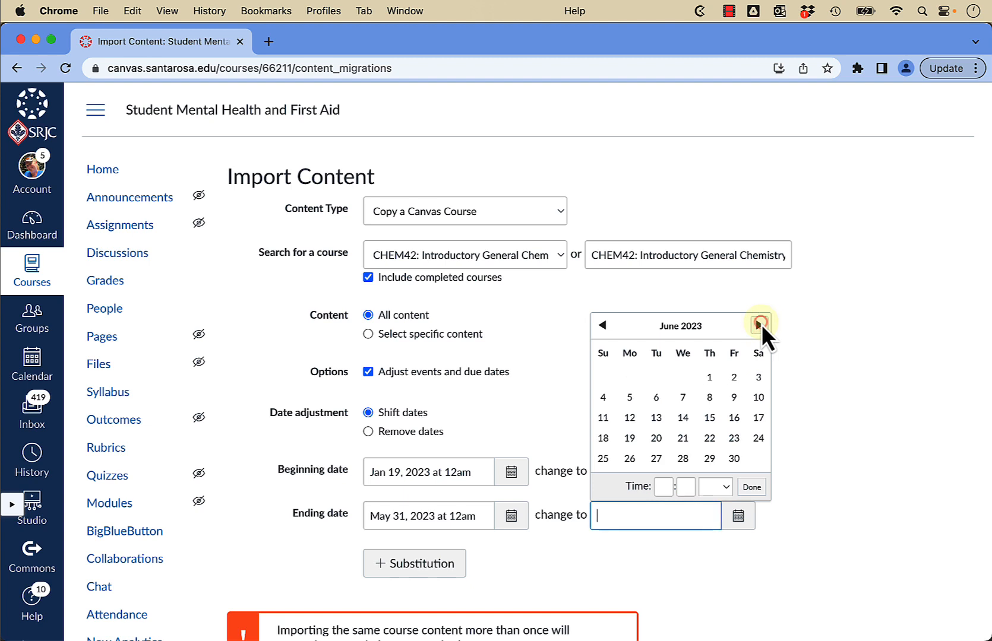
click(759, 324)
click(759, 324)
click(759, 324)
click(759, 324)
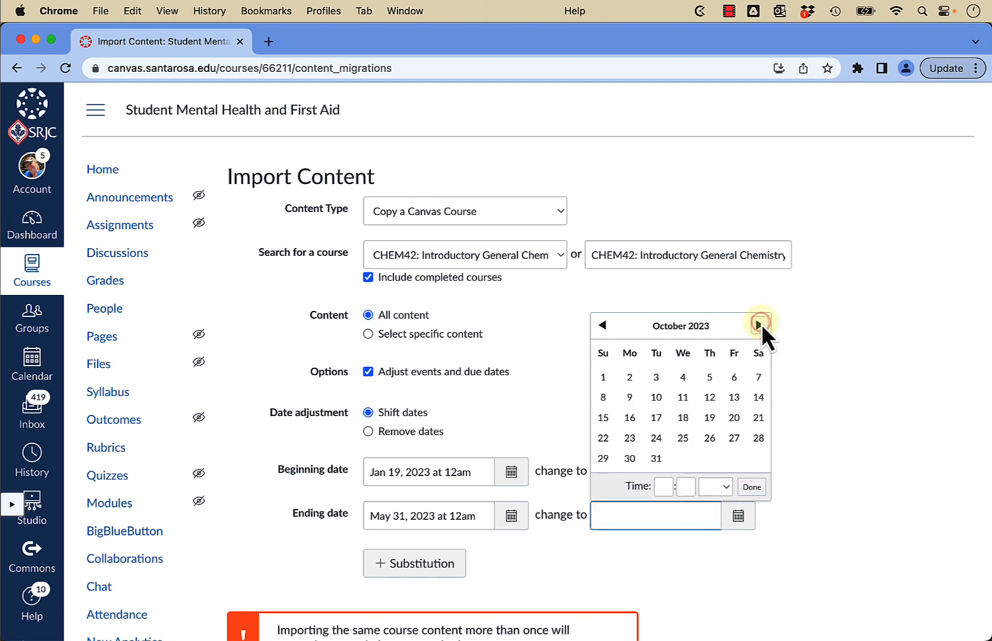
click(758, 325)
click(759, 325)
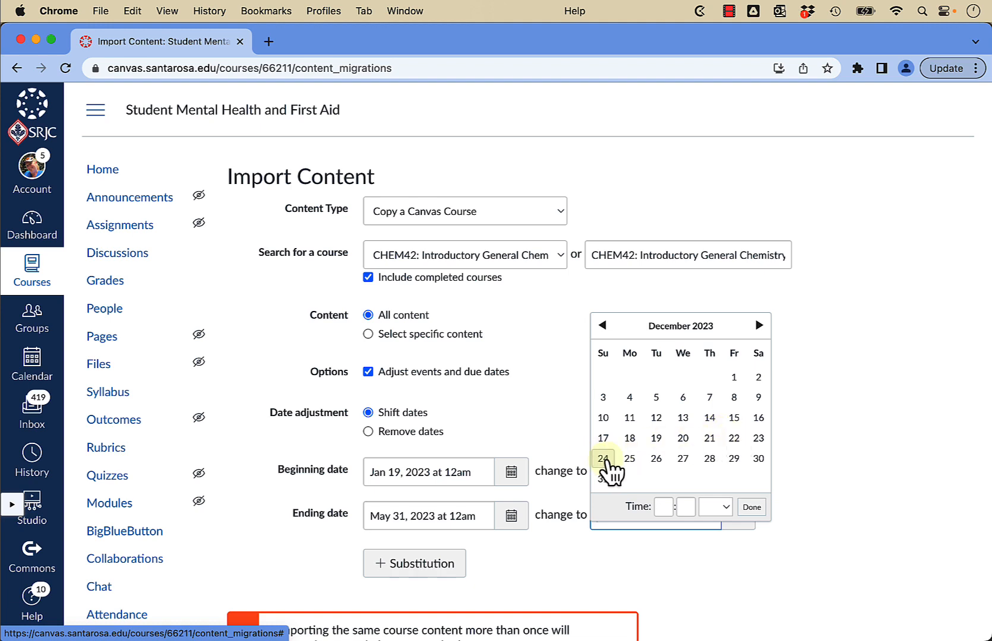
click(734, 438)
click(804, 405)
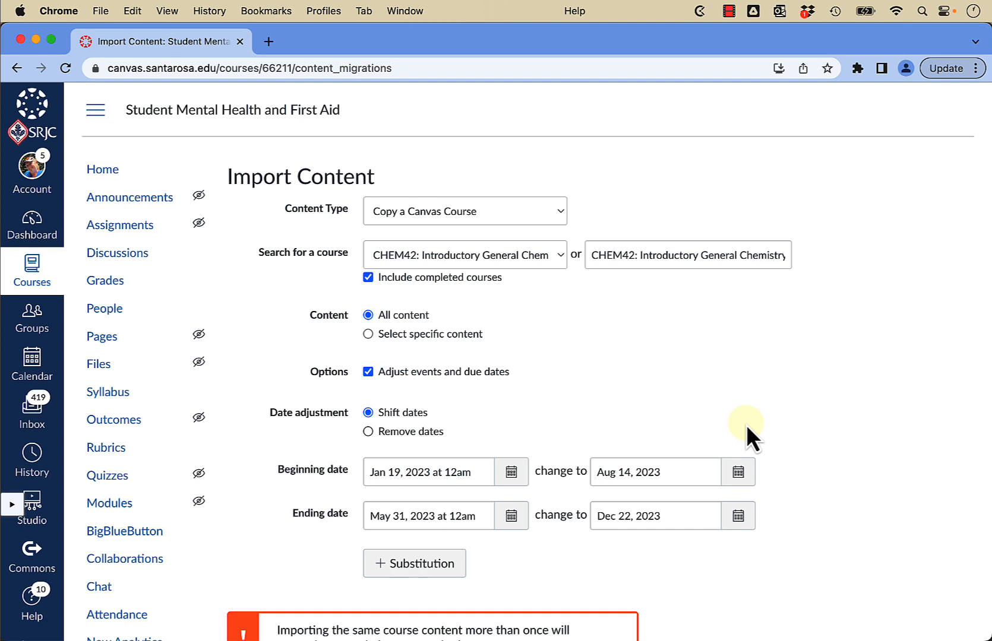
Review the remaining date adjustment options and run the course import.
scroll(684, 410, down, 1)
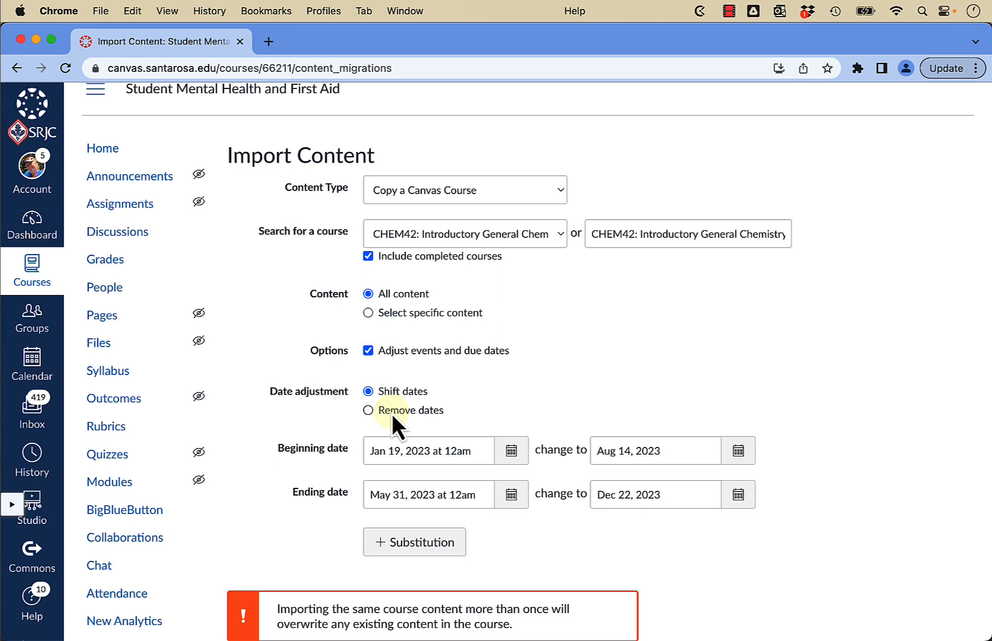
scroll(477, 371, down, 3)
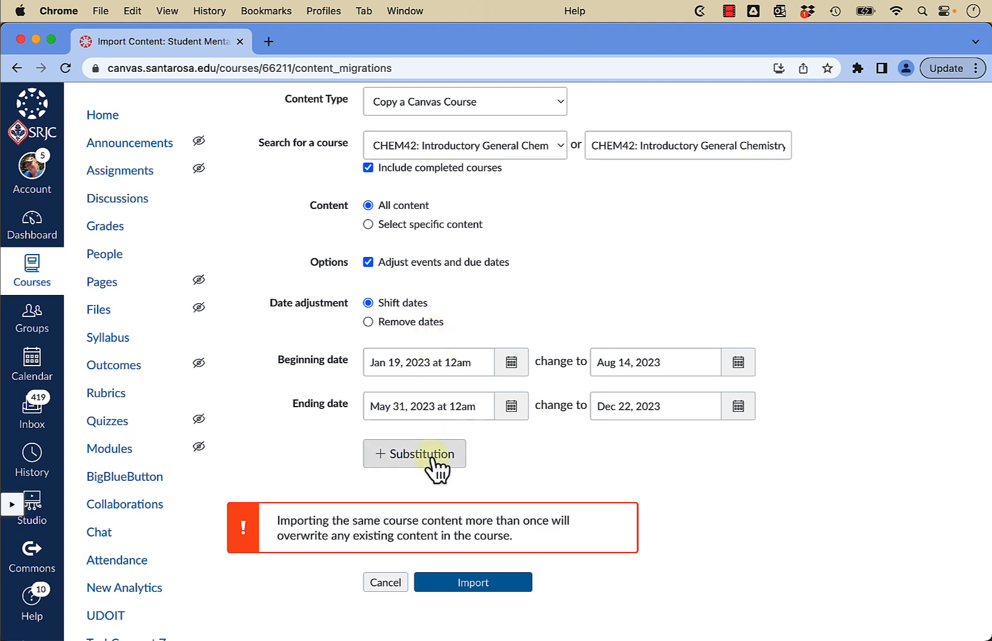
scroll(439, 313, up, 1)
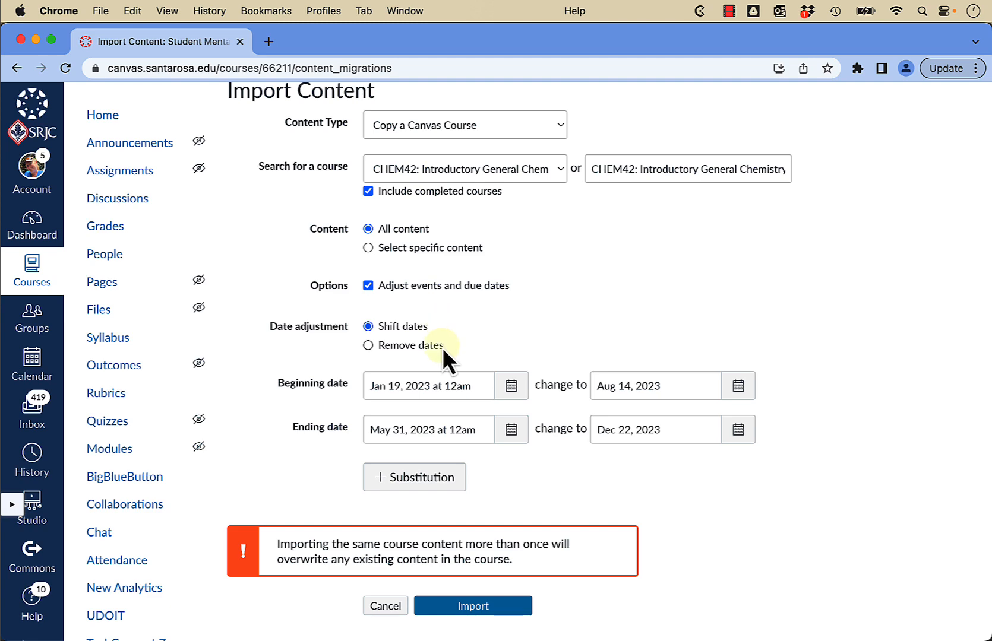
scroll(442, 347, down, 2)
click(457, 561)
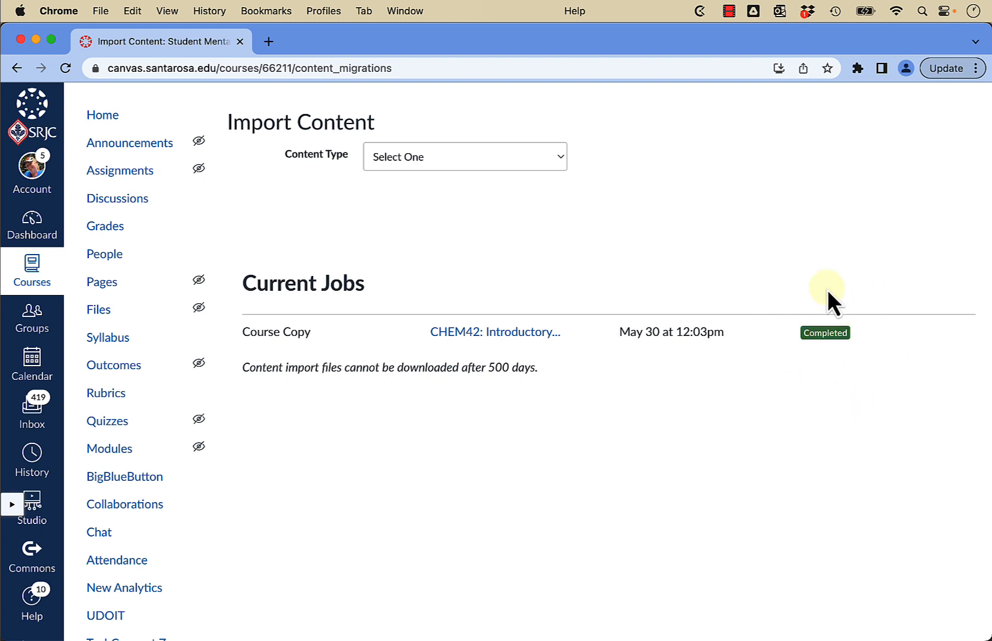
Open the course home page and look over the imported announcements and front page.
click(110, 119)
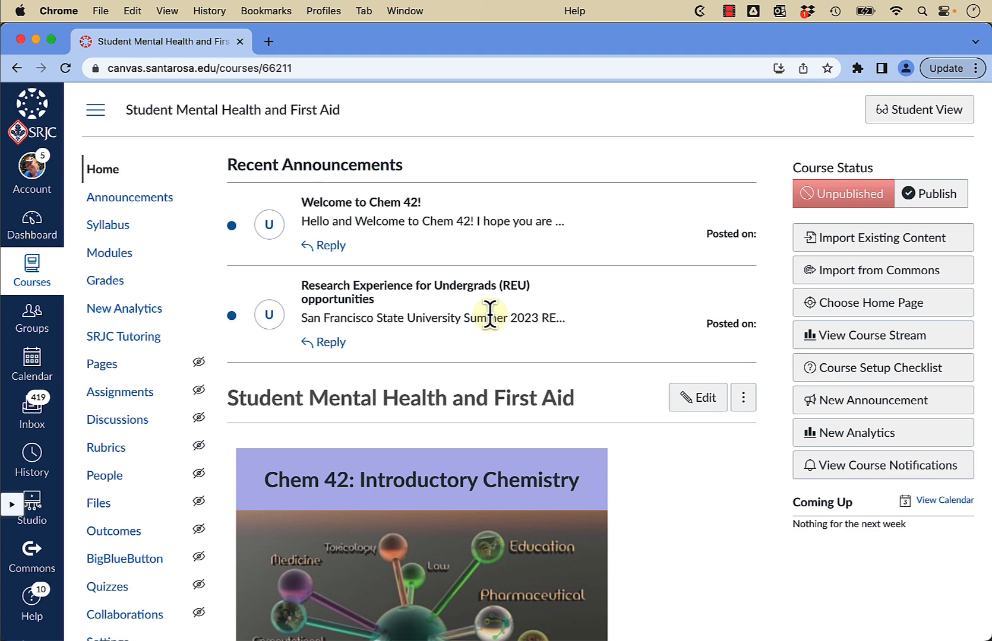
scroll(490, 315, down, 7)
scroll(494, 326, up, 6)
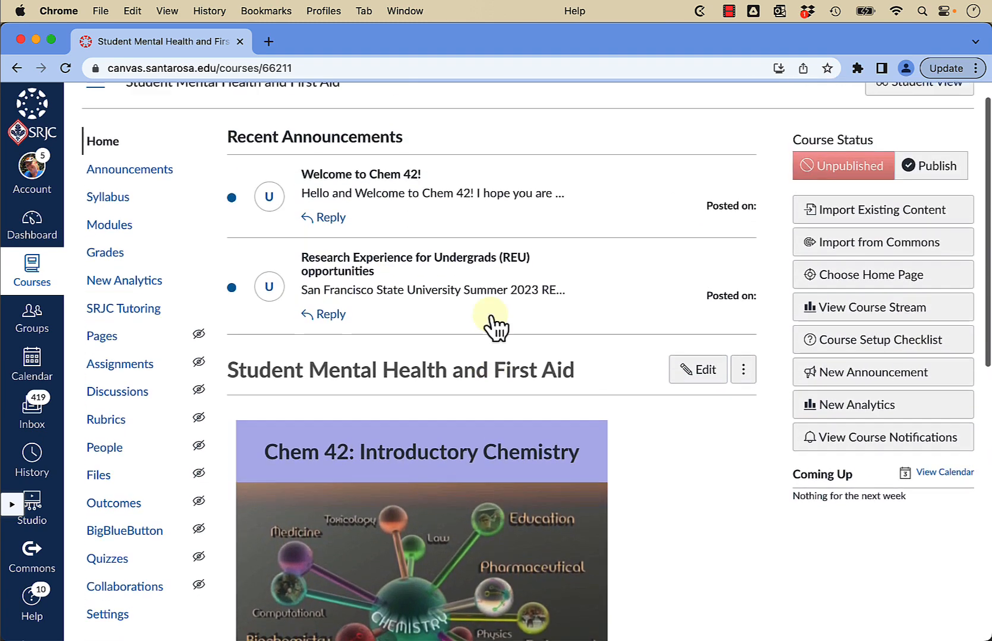
scroll(492, 326, up, 1)
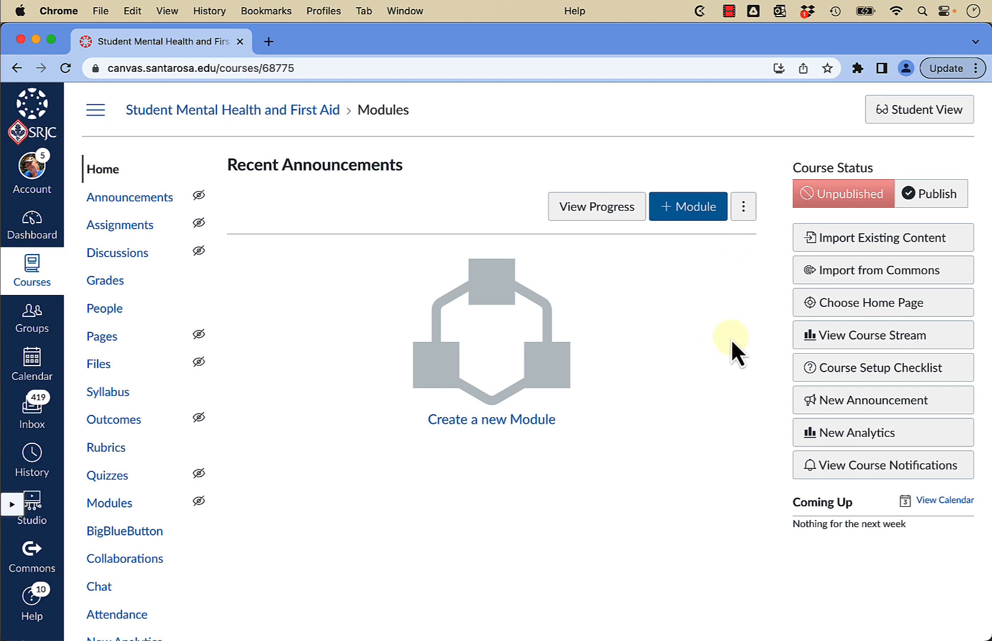
Begin a content import in the other, still empty course, choosing Copy a Canvas Course as the content type.
click(835, 236)
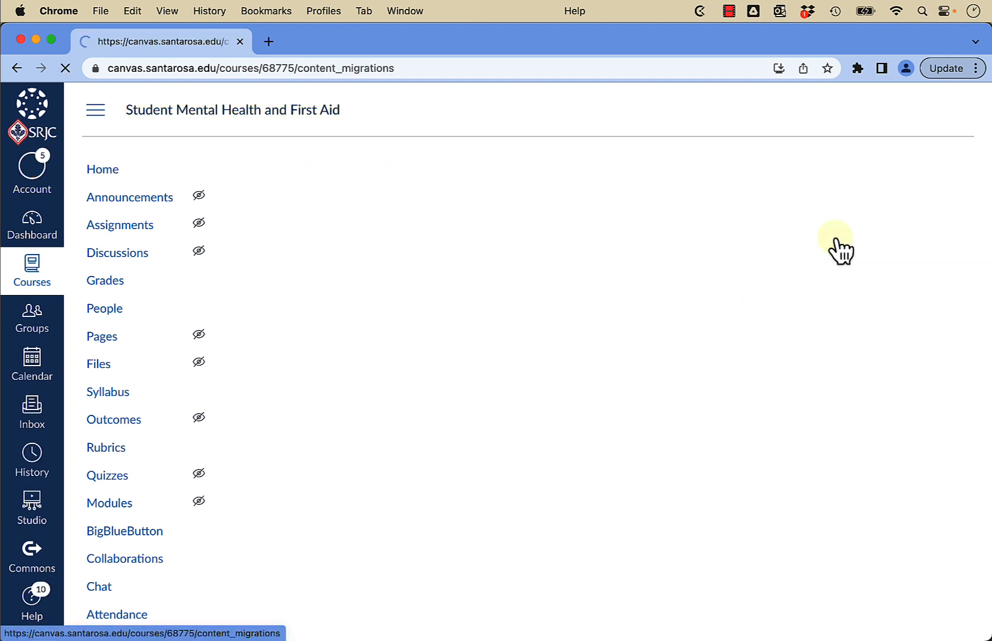
click(547, 219)
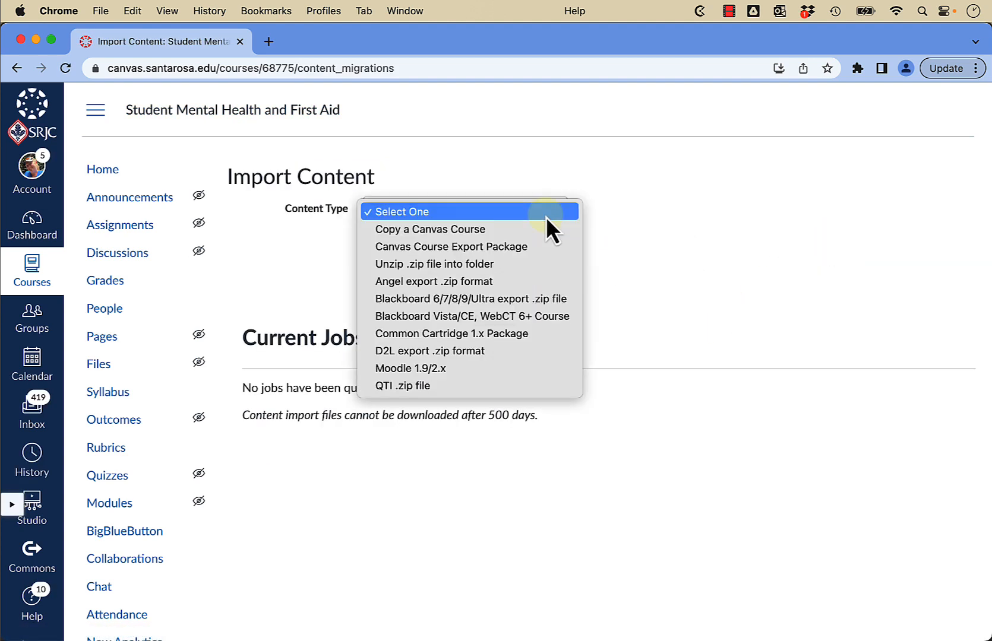
click(511, 230)
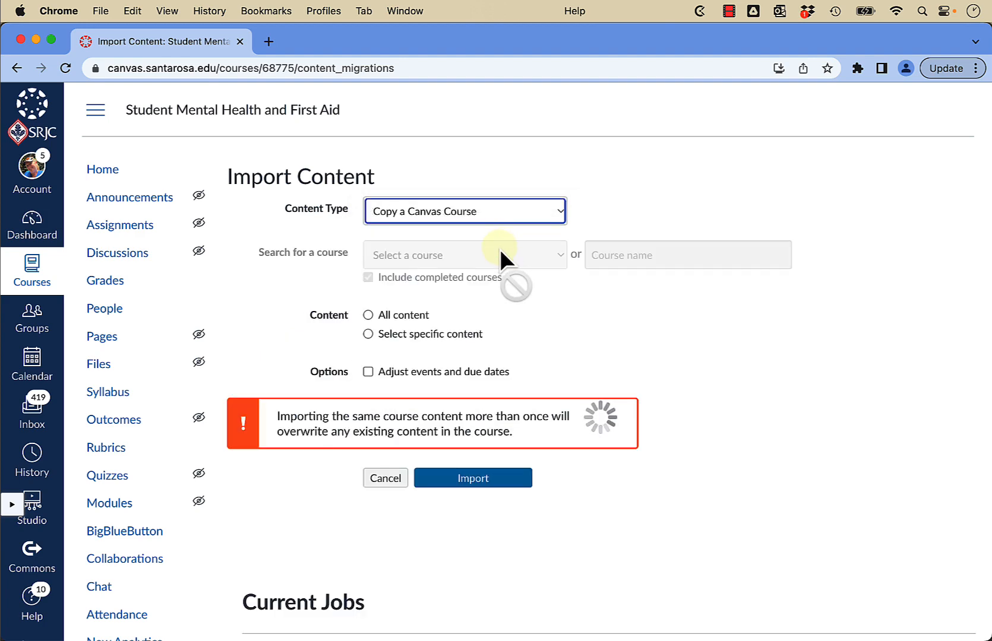
Choose the Spring 2023 CHEM42 Section 4340 course as the source, with specific content selection and adjustment of events and due dates.
click(482, 254)
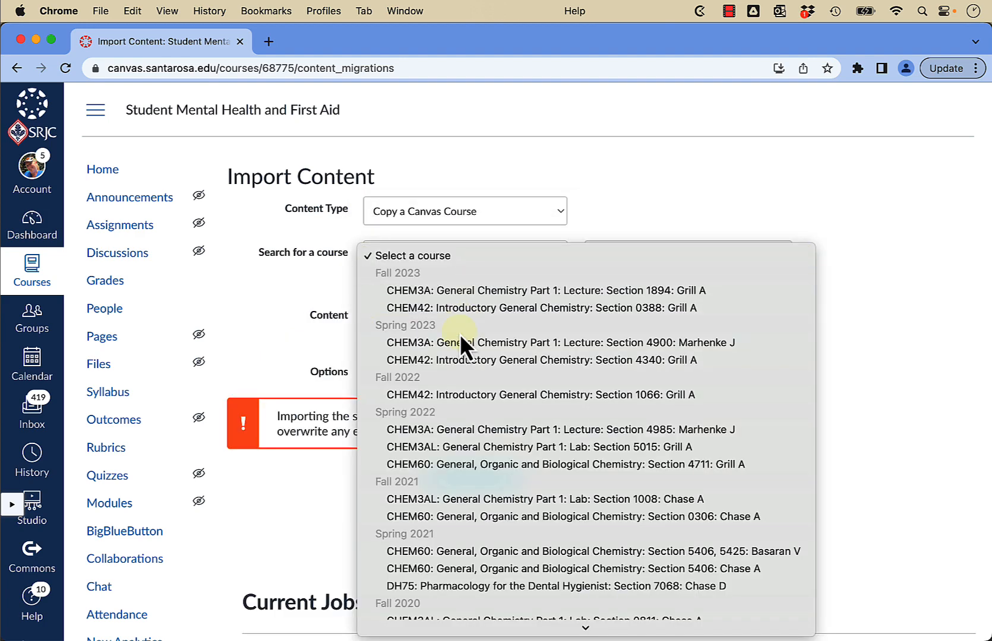
click(430, 360)
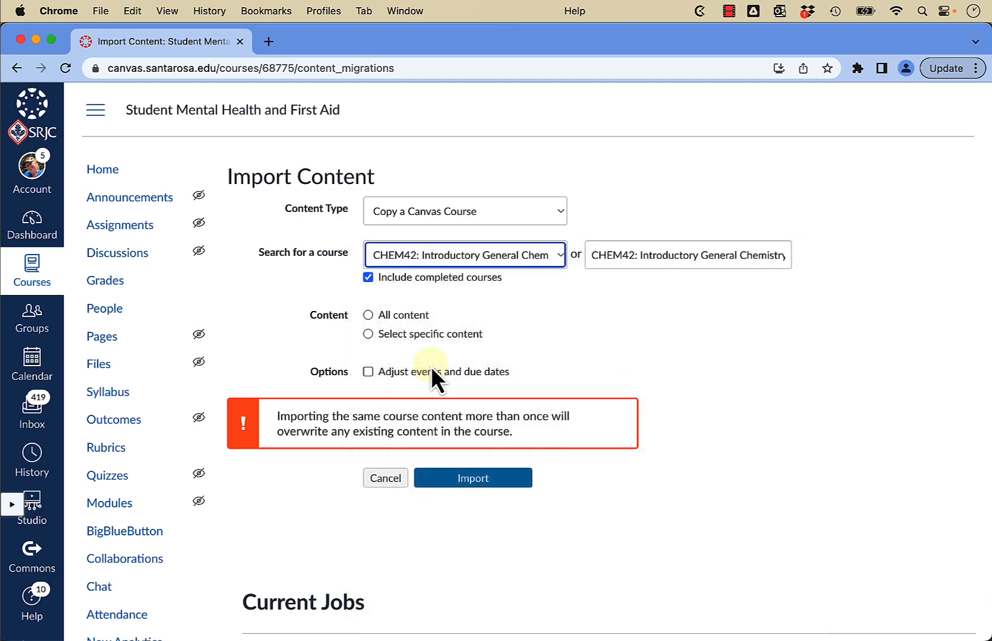
click(398, 338)
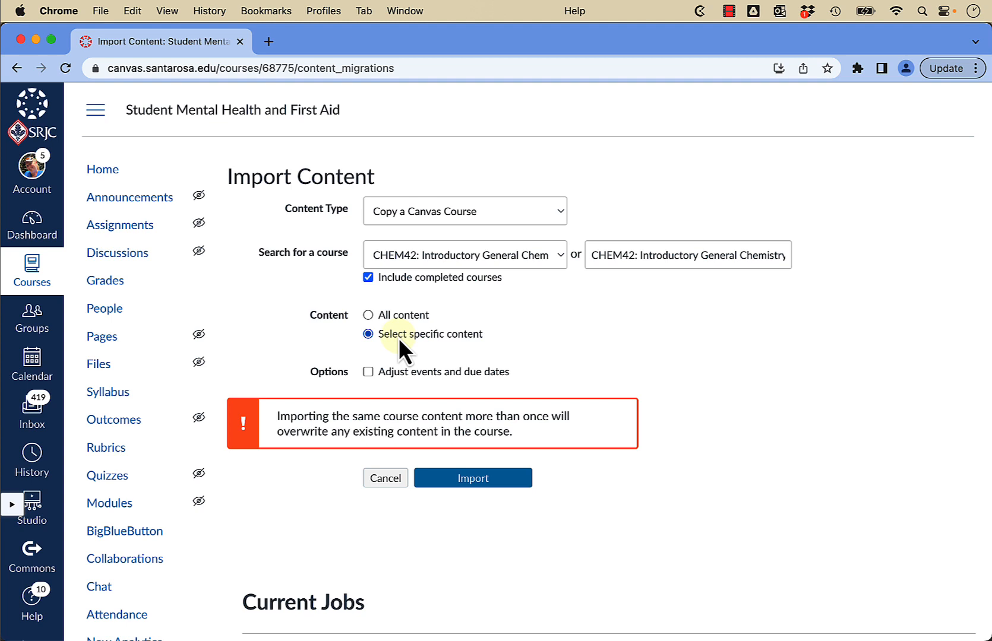
click(389, 373)
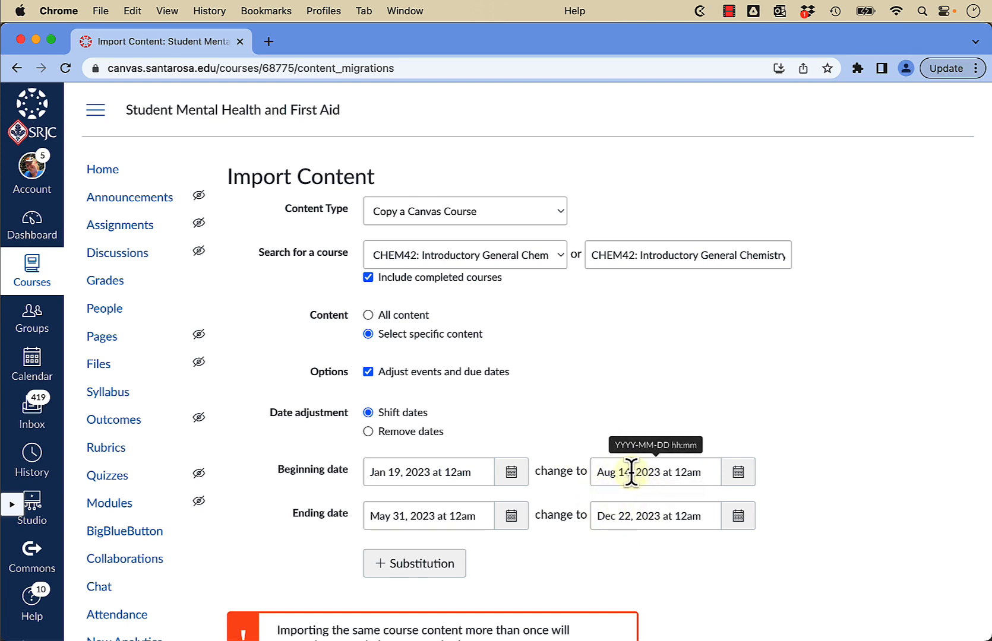
Start the import with the prefilled shifted dates and open the content selection for the queued course copy.
click(739, 473)
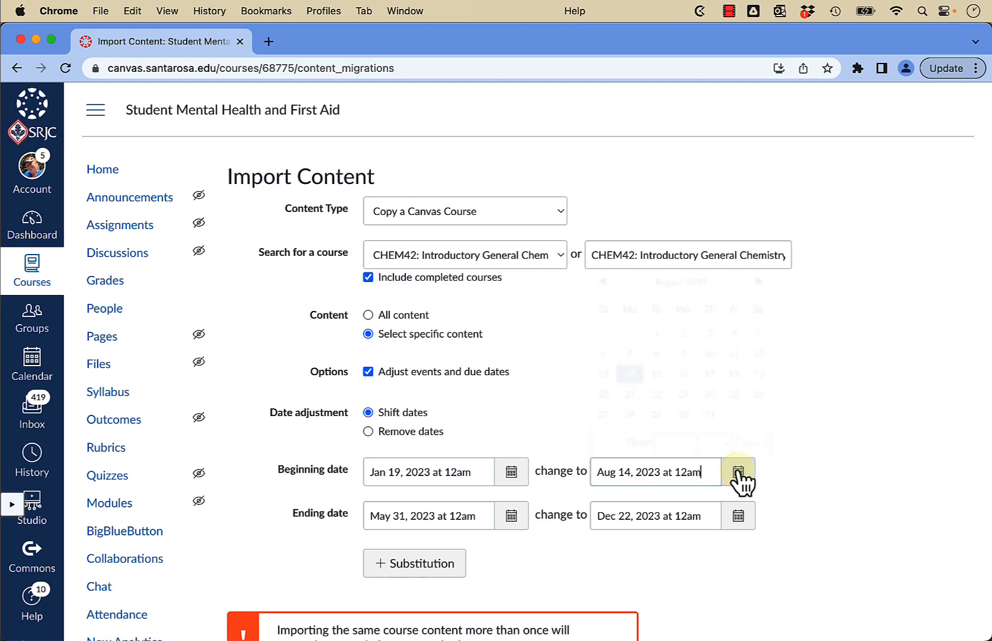
click(807, 473)
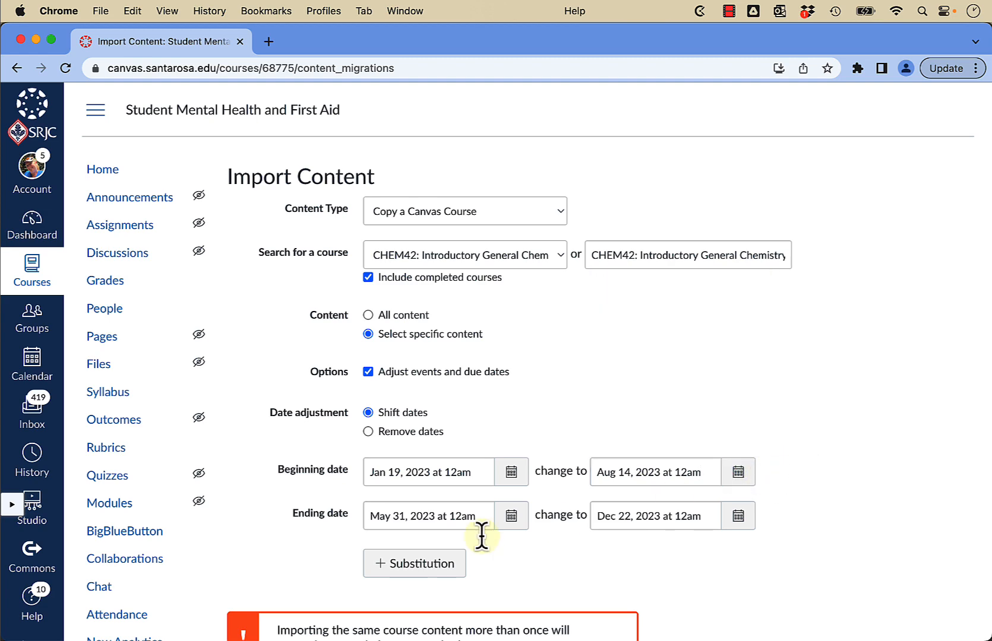
scroll(481, 537, down, 5)
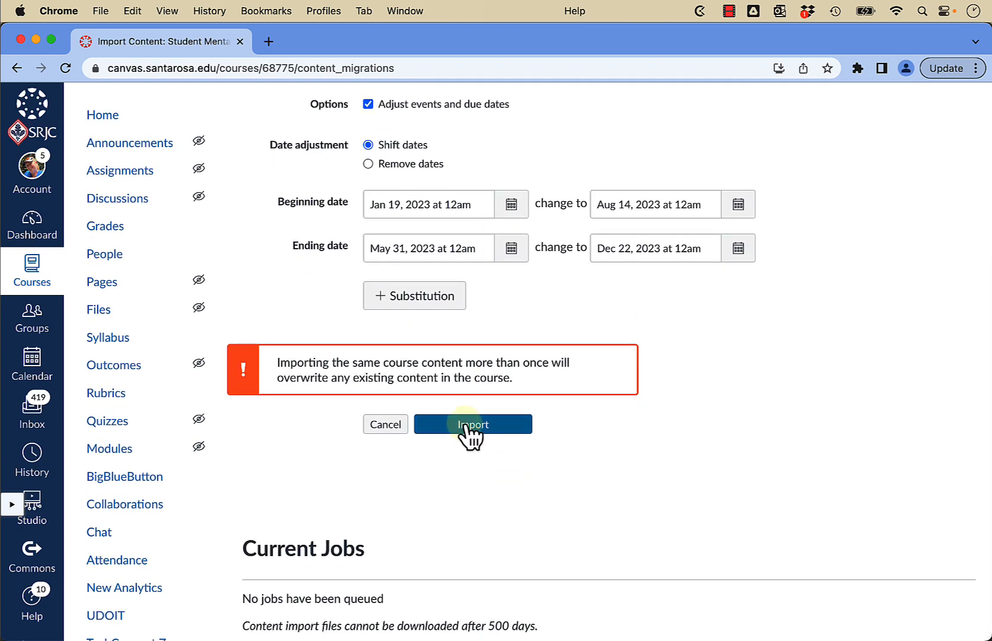
click(469, 424)
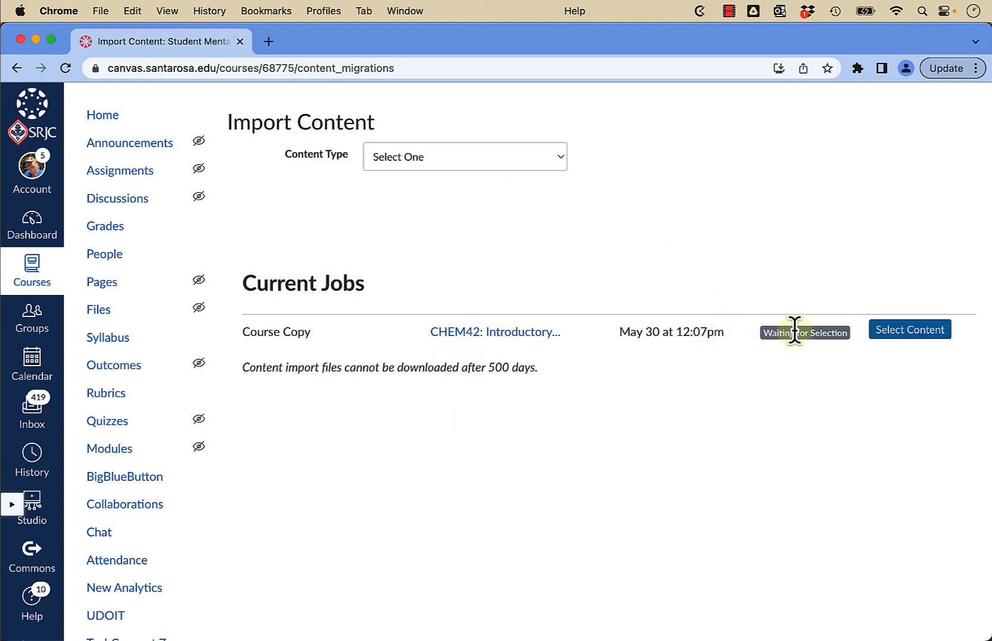
click(900, 339)
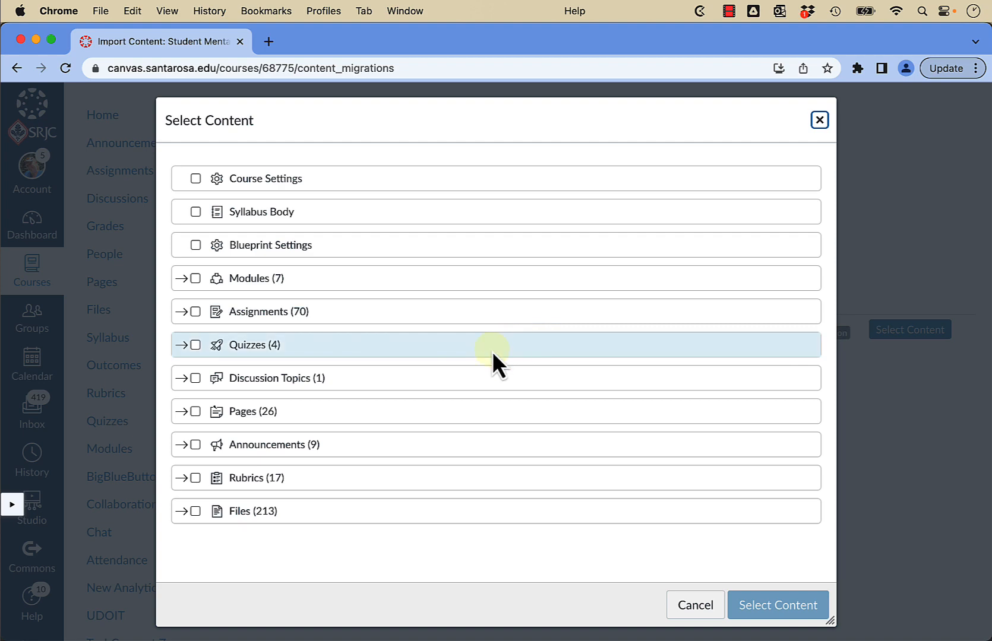
Include Modules, Syllabus Body and Course Settings in the content to import.
scroll(492, 351, down, 1)
scroll(492, 351, up, 1)
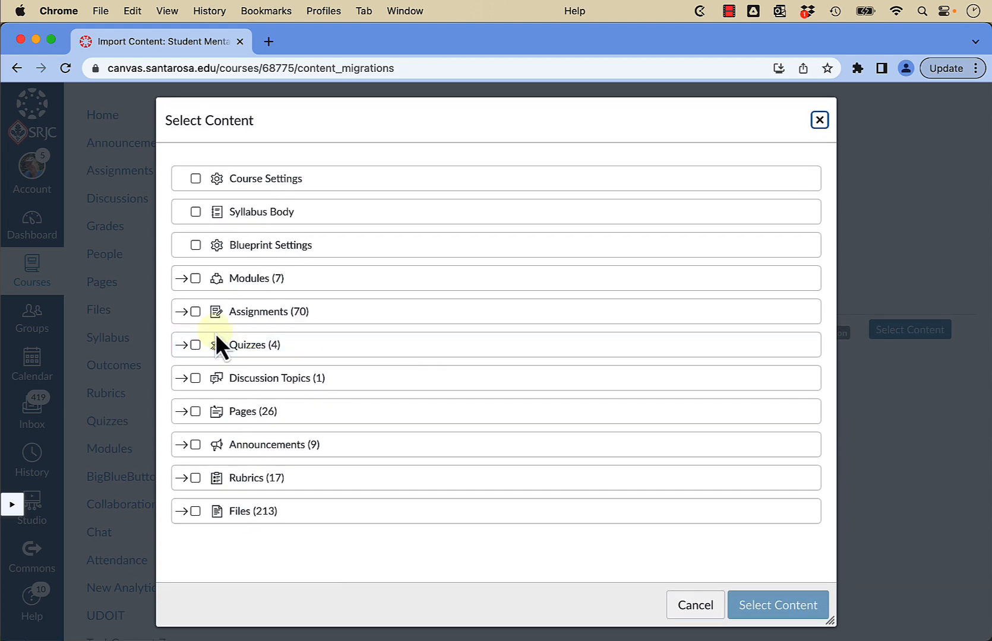
click(195, 279)
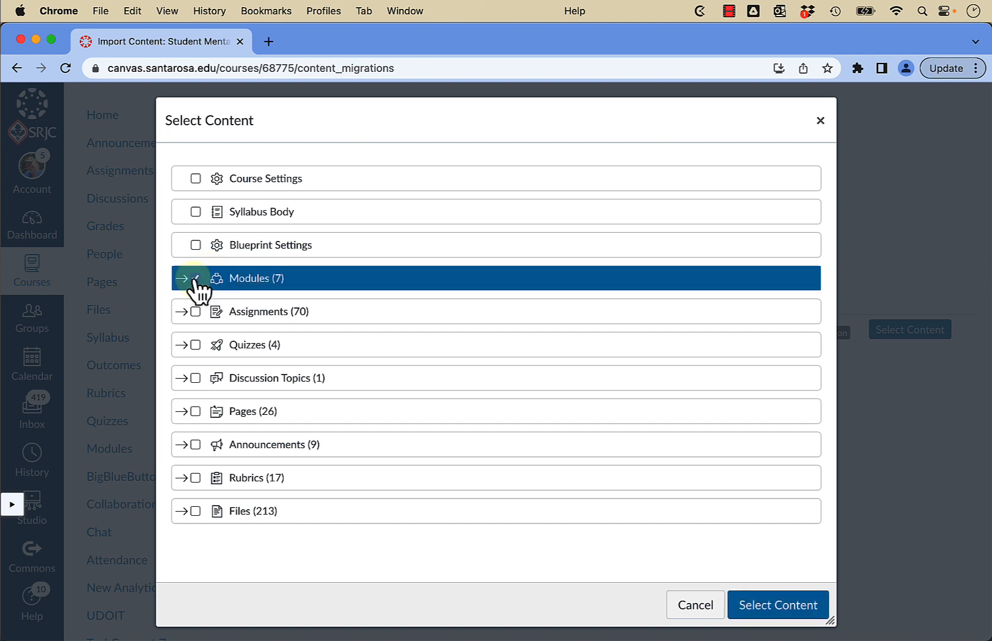
click(195, 212)
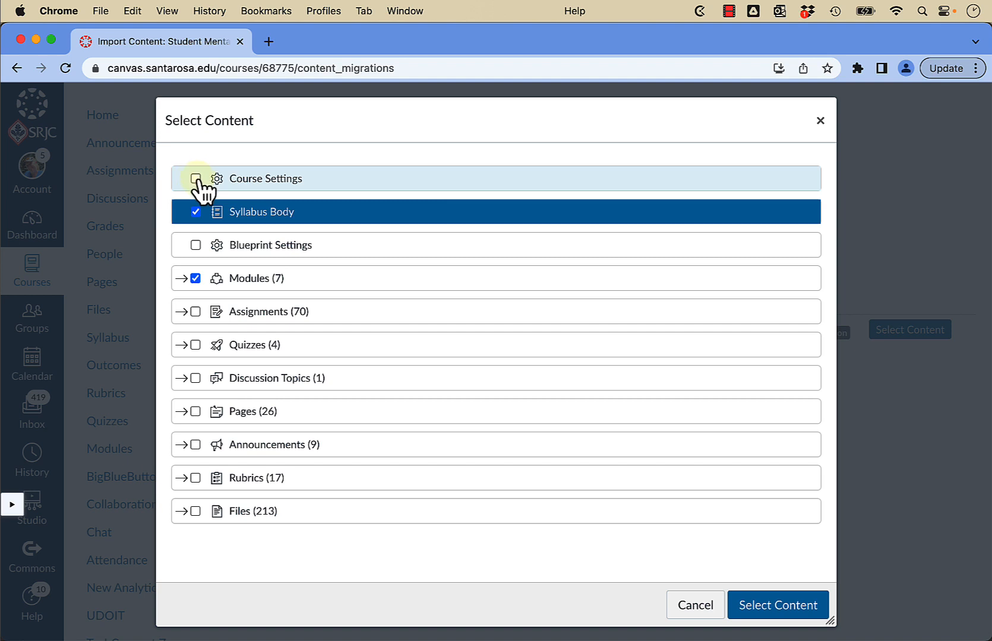
click(197, 179)
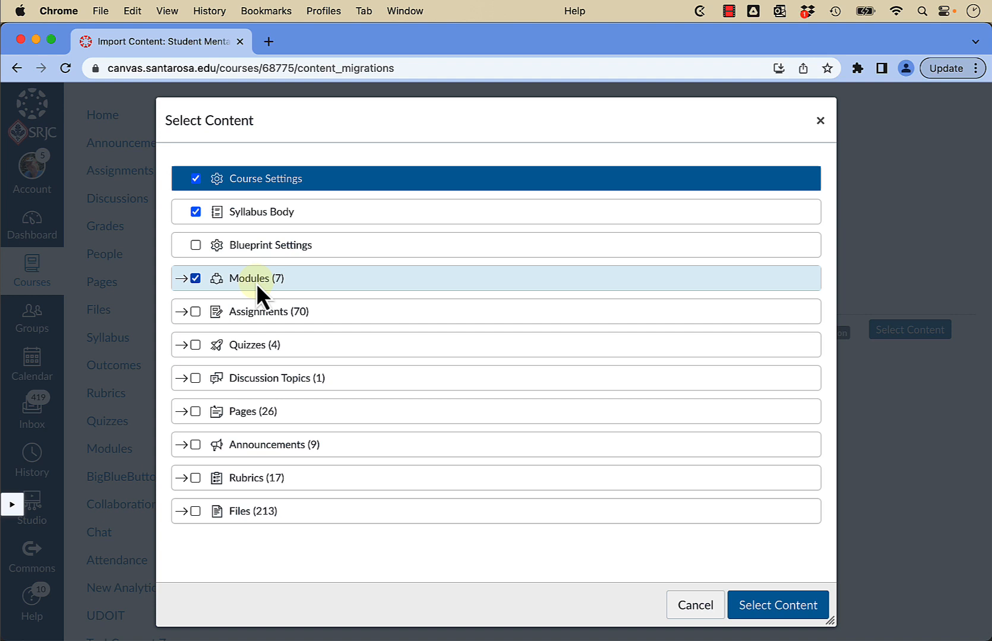
Add all Assignments, Quizzes, Discussion Topics, Pages, Rubrics and Files to the import selection, leaving Announcements out.
click(195, 311)
click(195, 345)
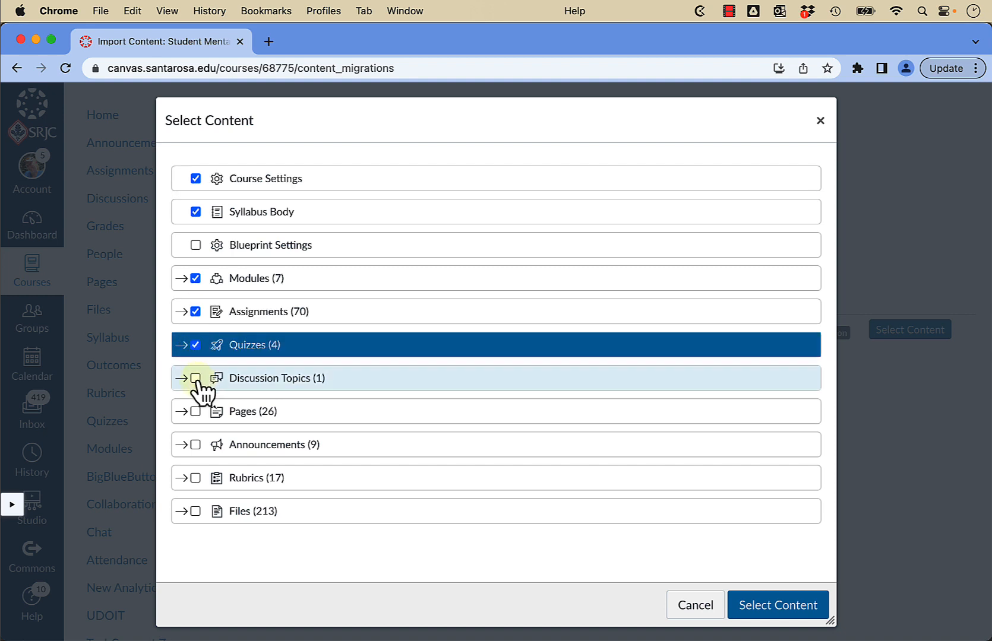
click(196, 379)
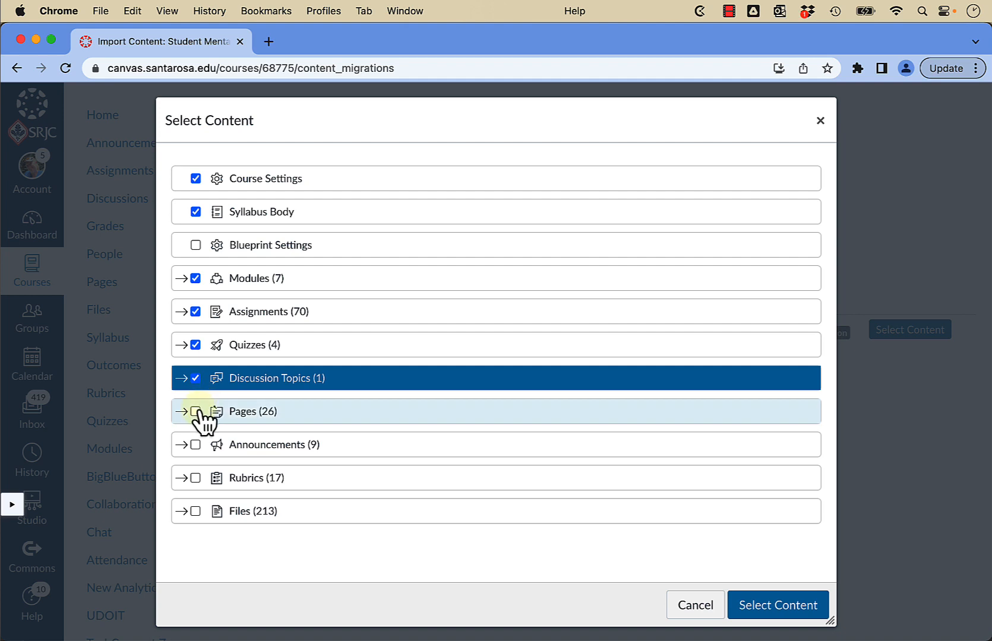
click(196, 411)
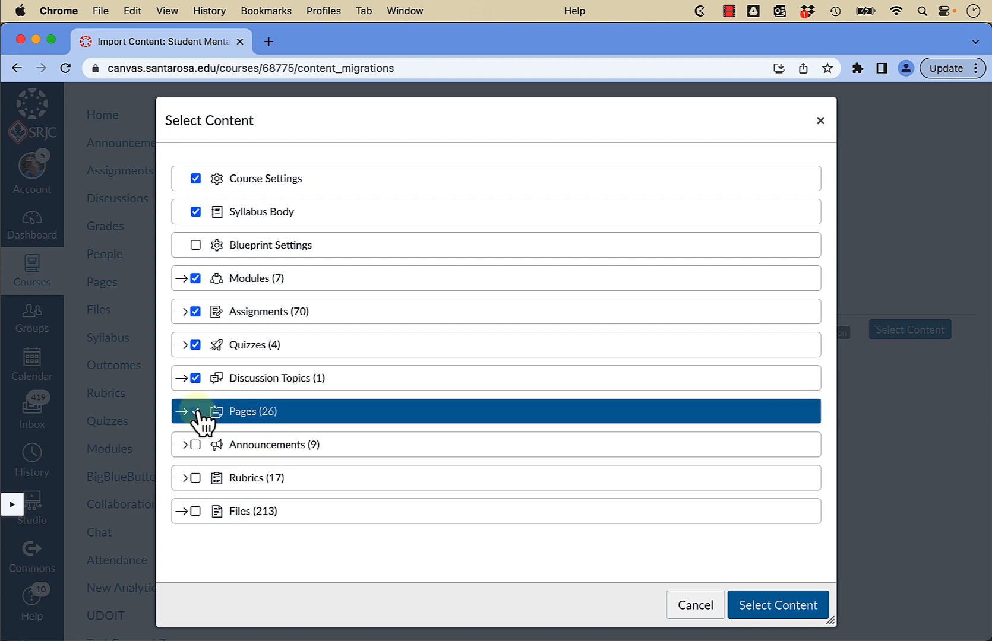
click(196, 478)
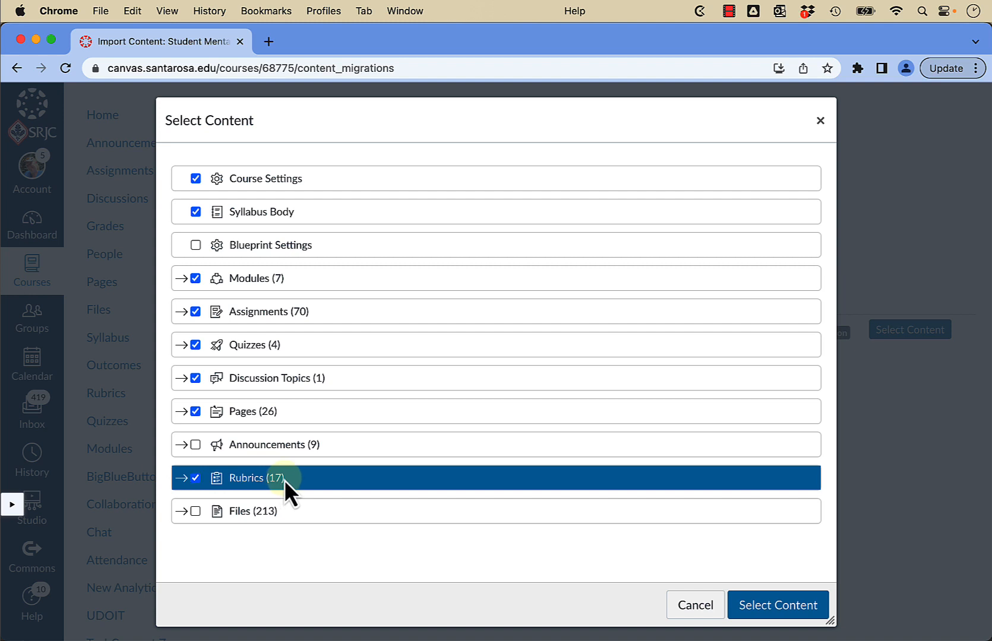
click(196, 511)
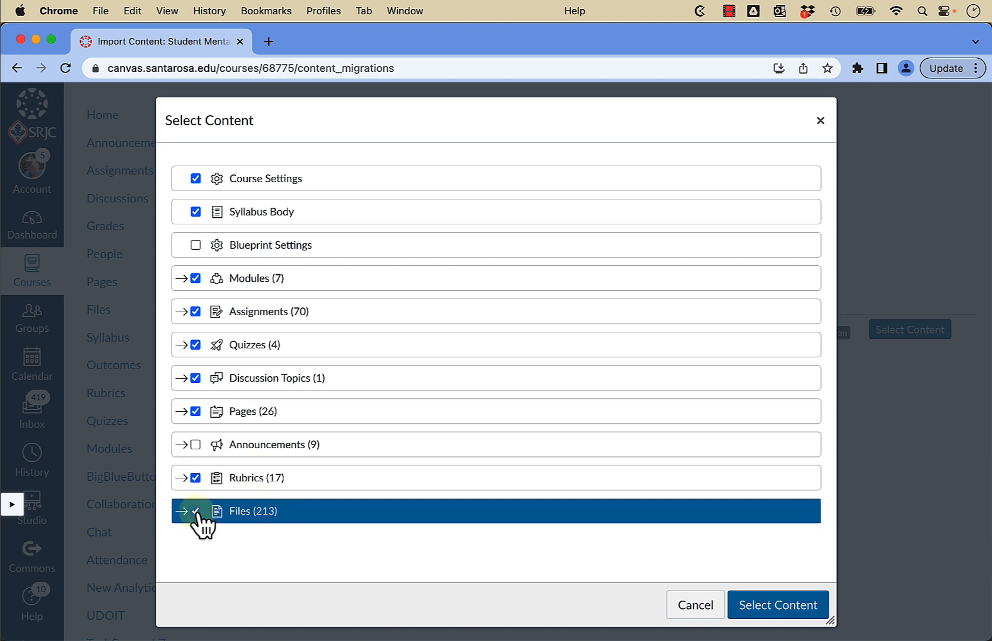
Within Pages, exclude **Notes (Lewis Structures), **Notes (Ionic and Molecular) and **Indigo Synthesis Notes, keeping Front Page included.
click(182, 511)
scroll(186, 516, down, 5)
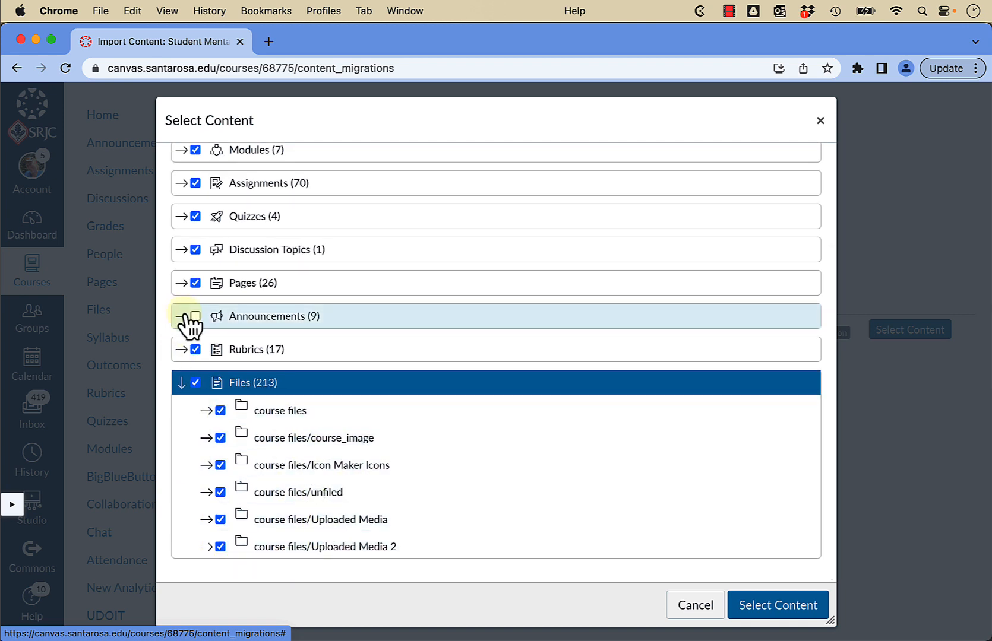
click(181, 284)
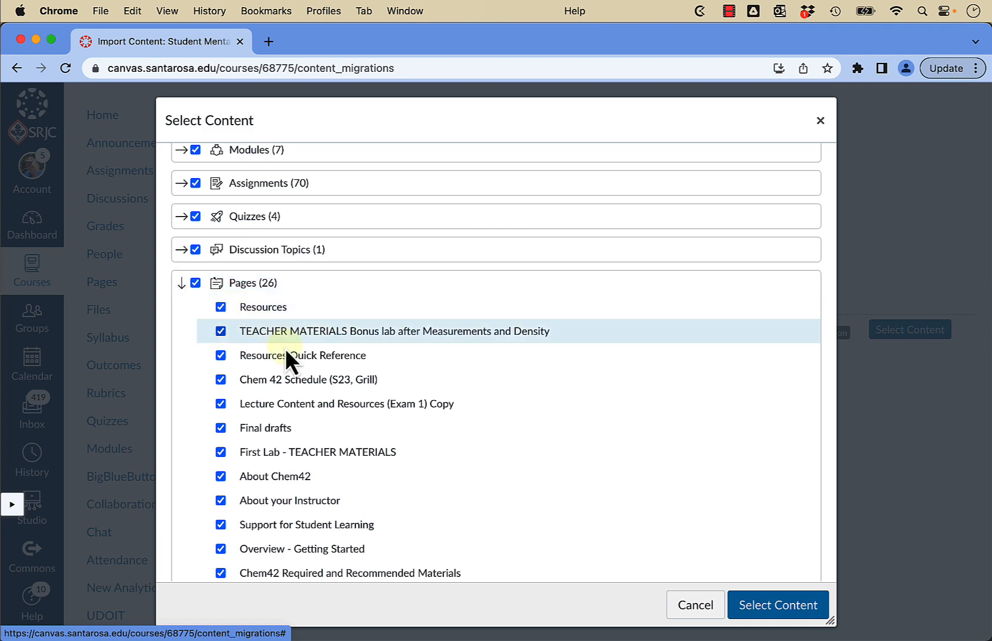
scroll(288, 356, down, 5)
scroll(289, 358, down, 8)
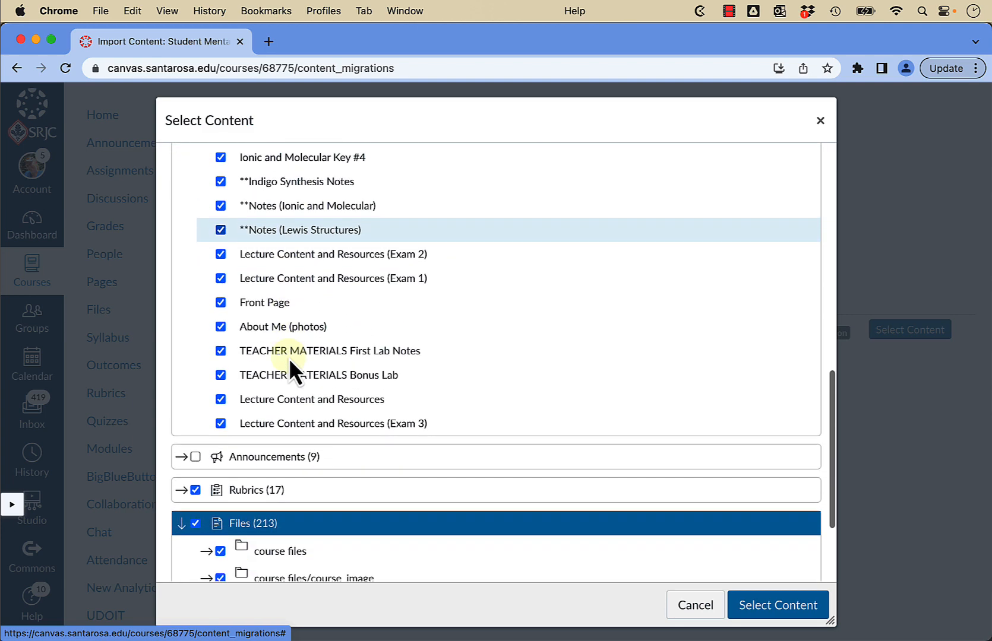
click(221, 302)
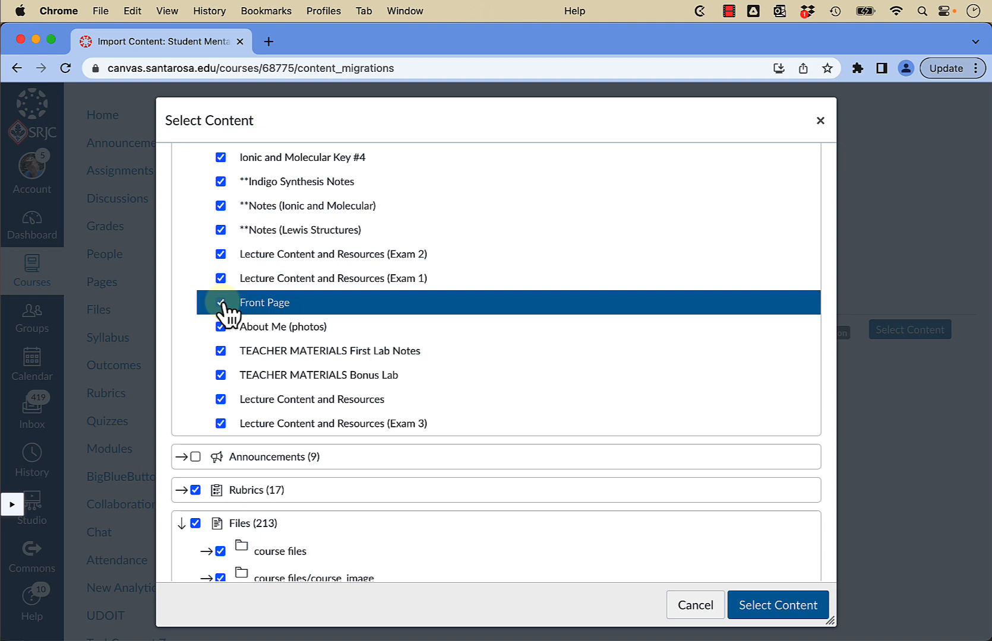
click(220, 230)
click(221, 206)
click(220, 183)
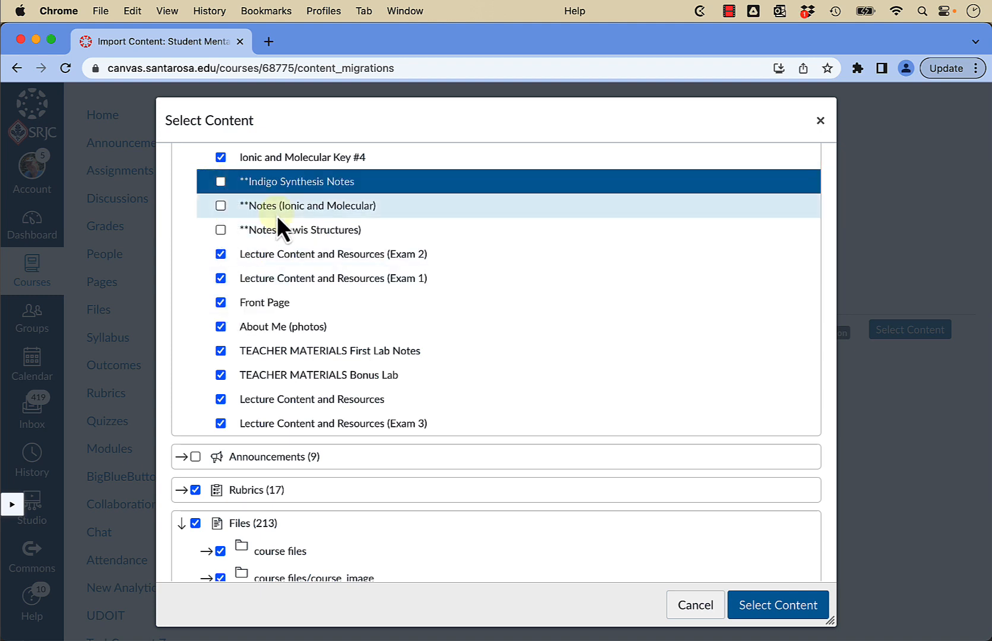
scroll(281, 249, up, 8)
scroll(276, 250, up, 1)
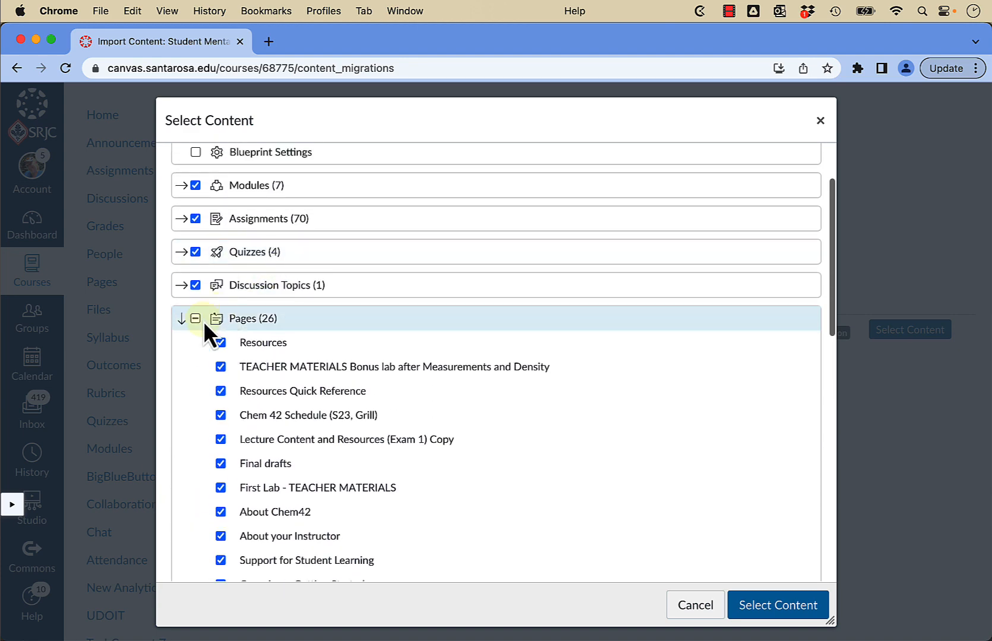
click(182, 319)
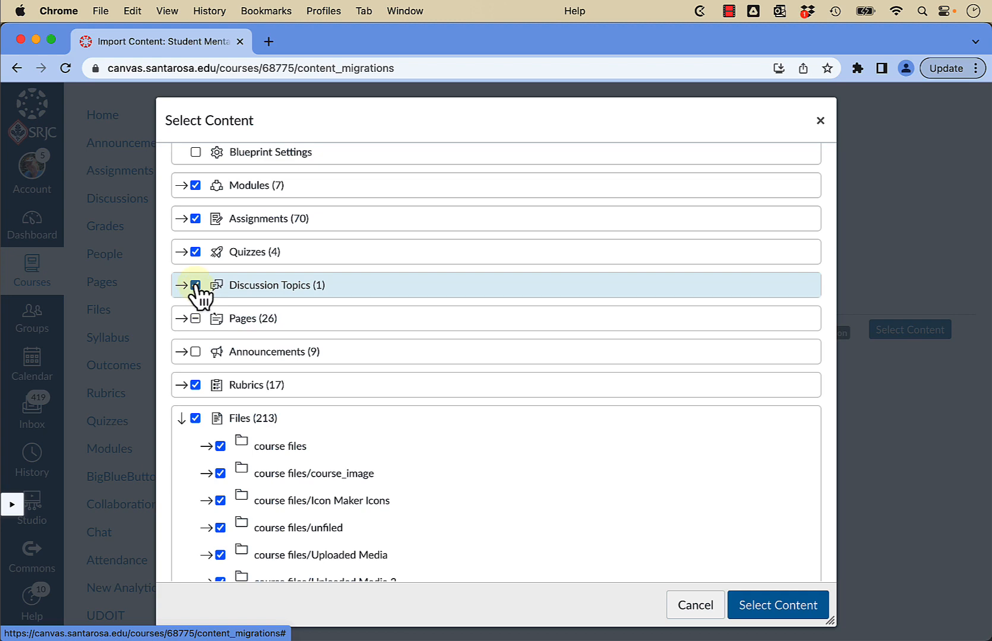
Review the individual announcements, leaving all of them unselected, and confirm the content selection to run the import.
click(189, 354)
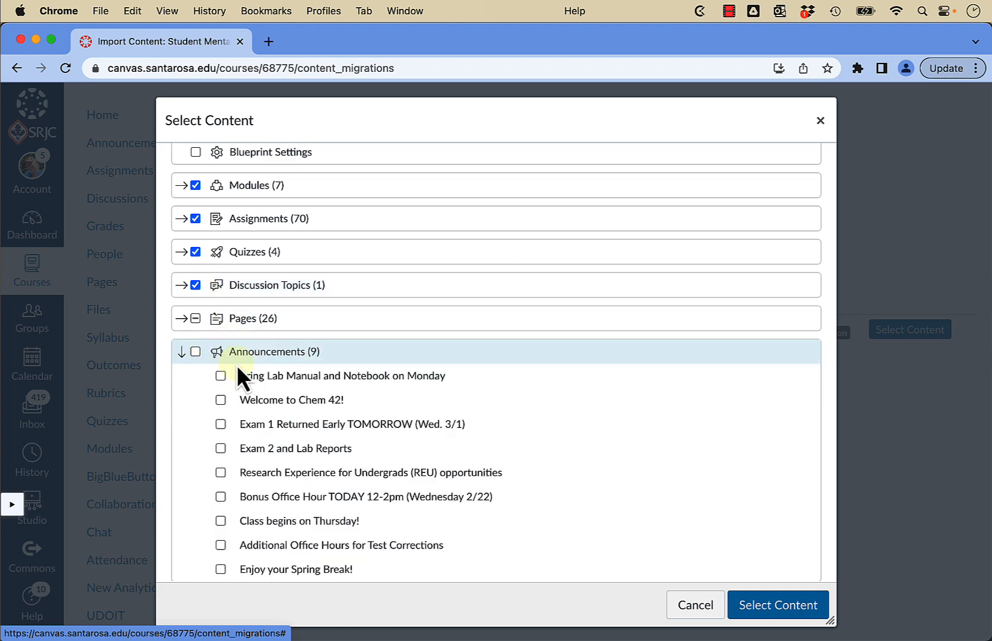
scroll(265, 397, down, 5)
scroll(262, 384, up, 2)
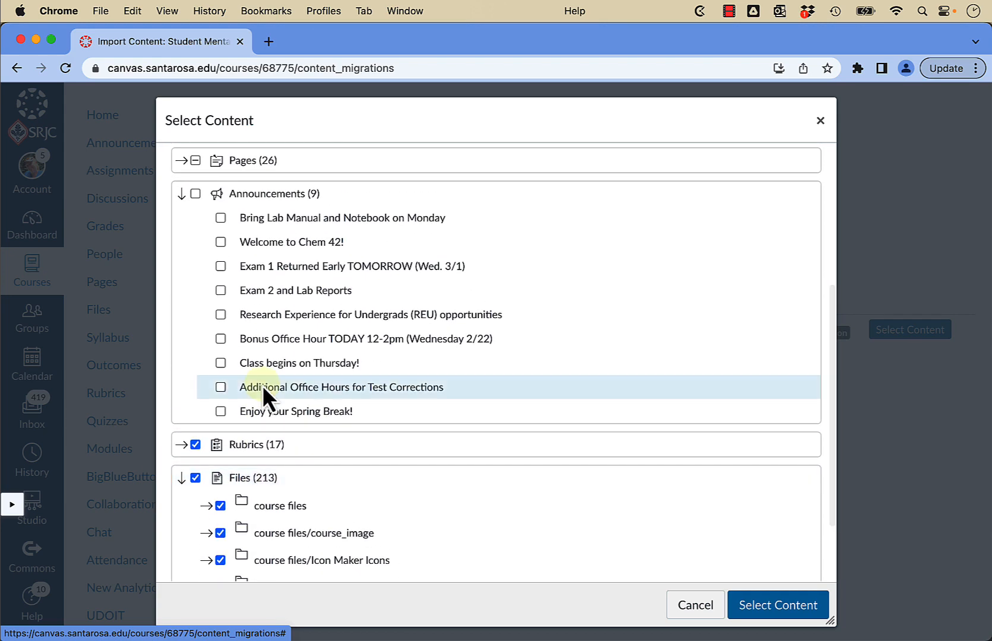
scroll(305, 345, up, 3)
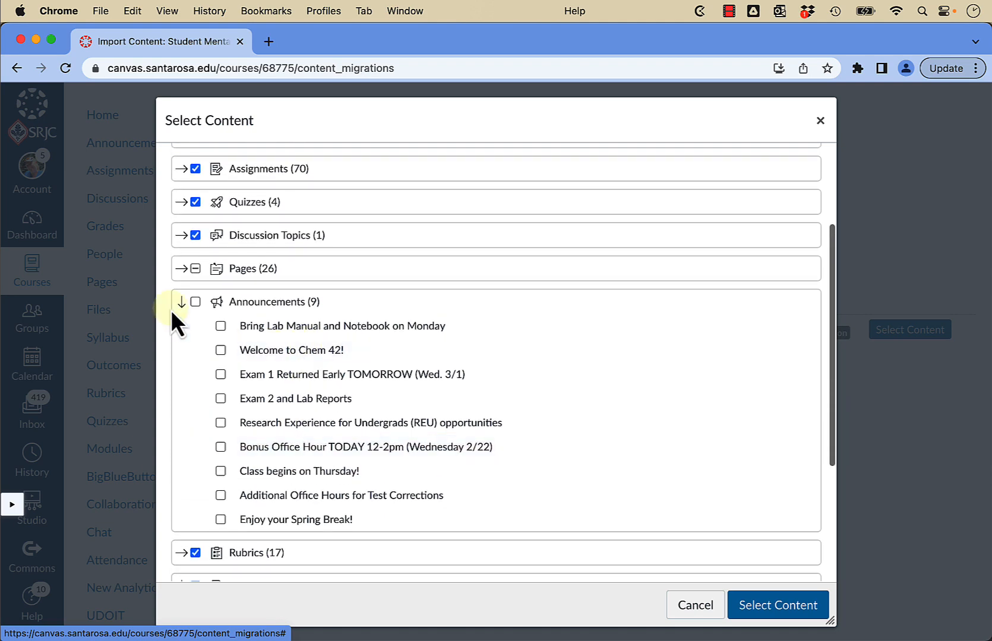
click(185, 312)
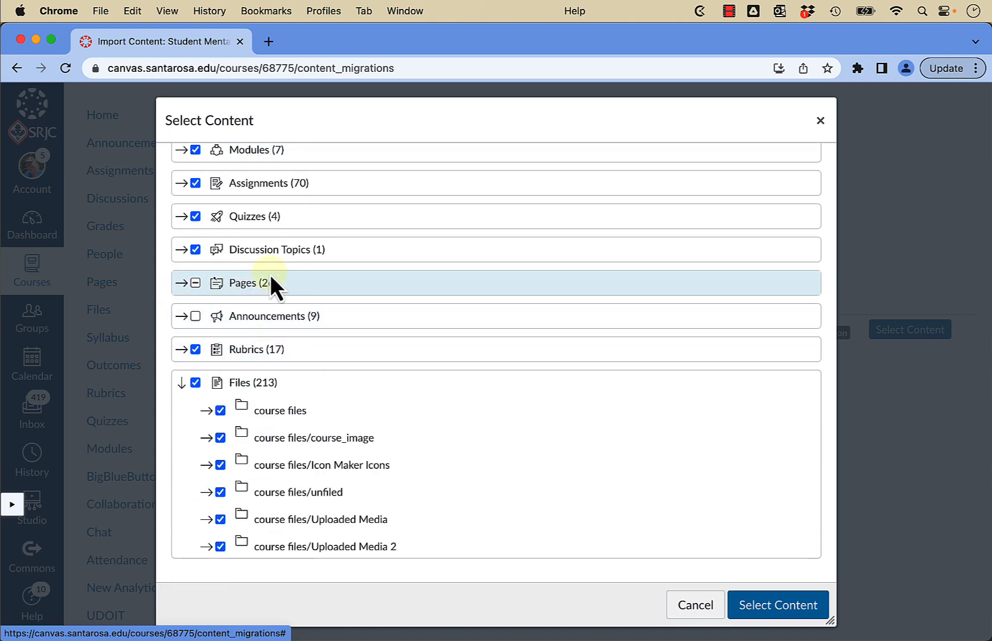
click(182, 382)
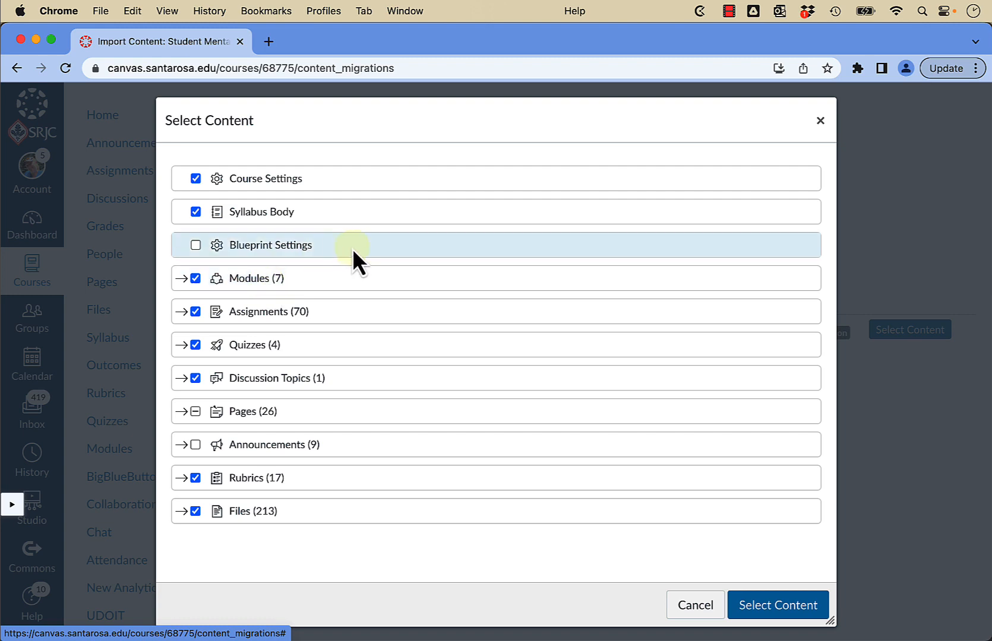
click(787, 612)
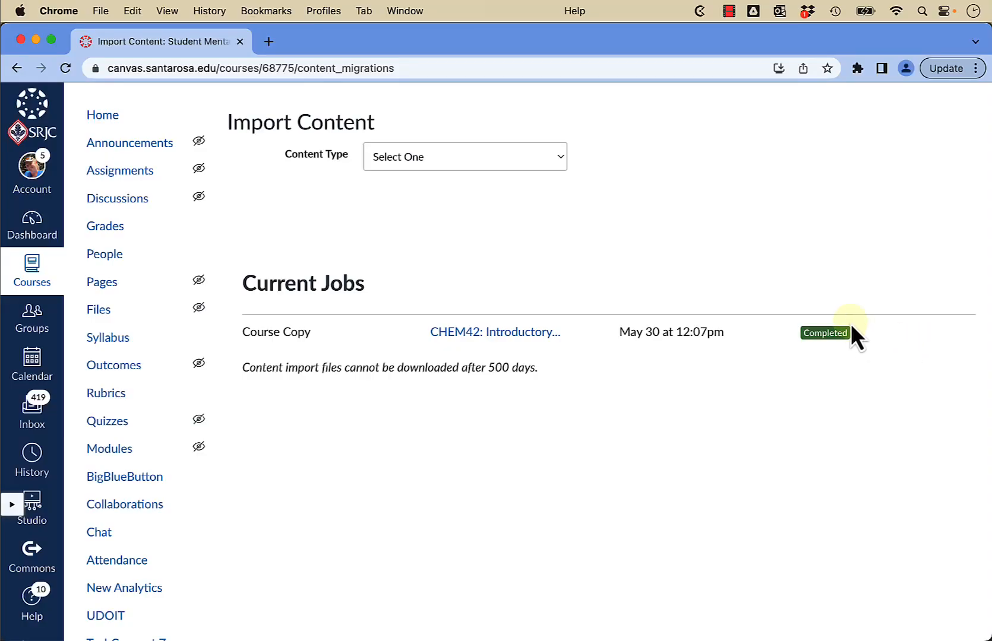
Look over the course home page and the Announcements page to check what was imported.
click(111, 118)
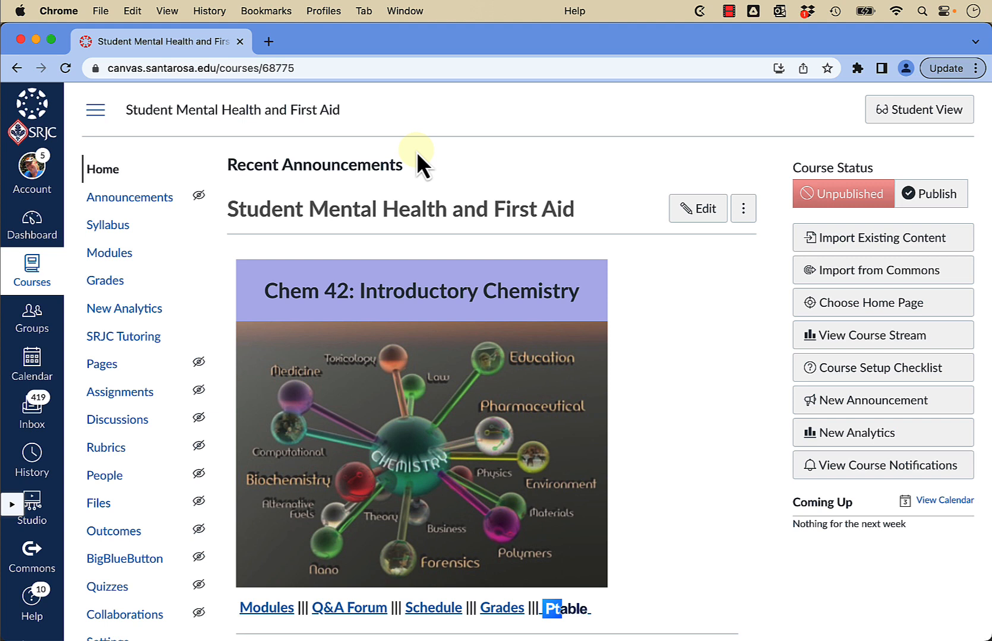
click(134, 202)
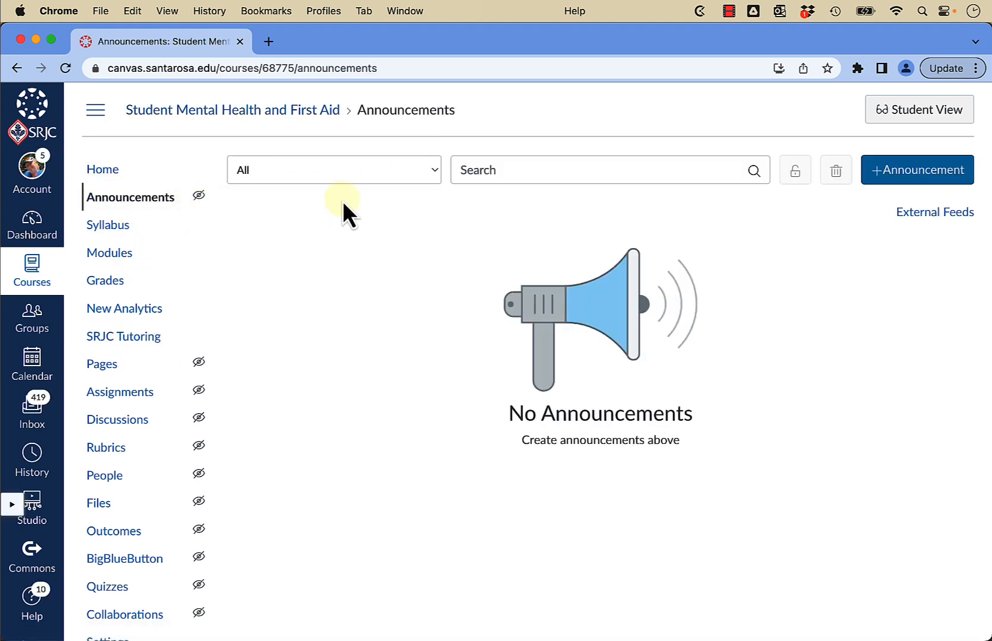
click(107, 170)
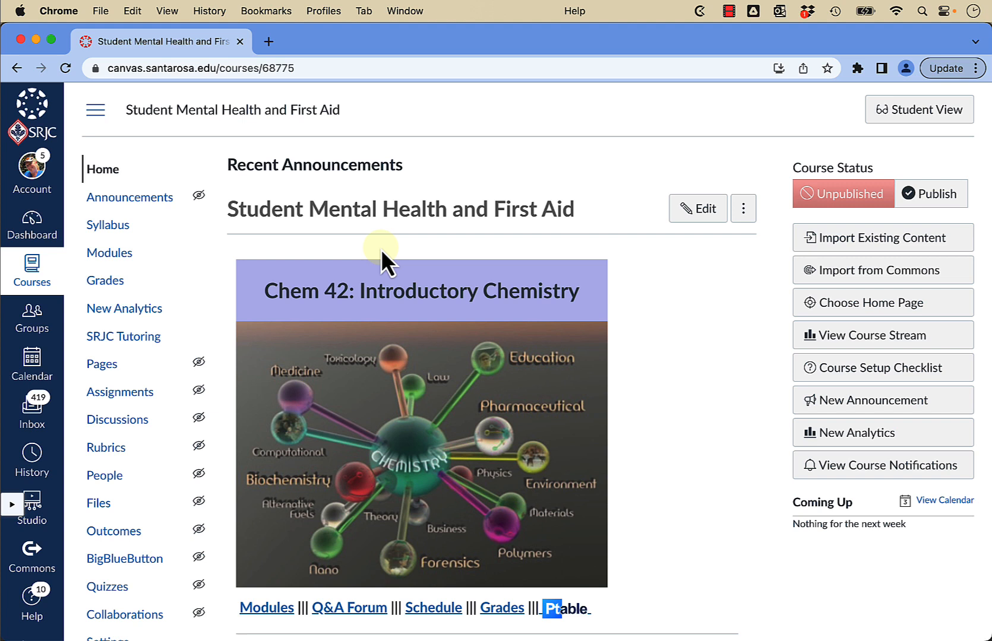
scroll(124, 332, down, 1)
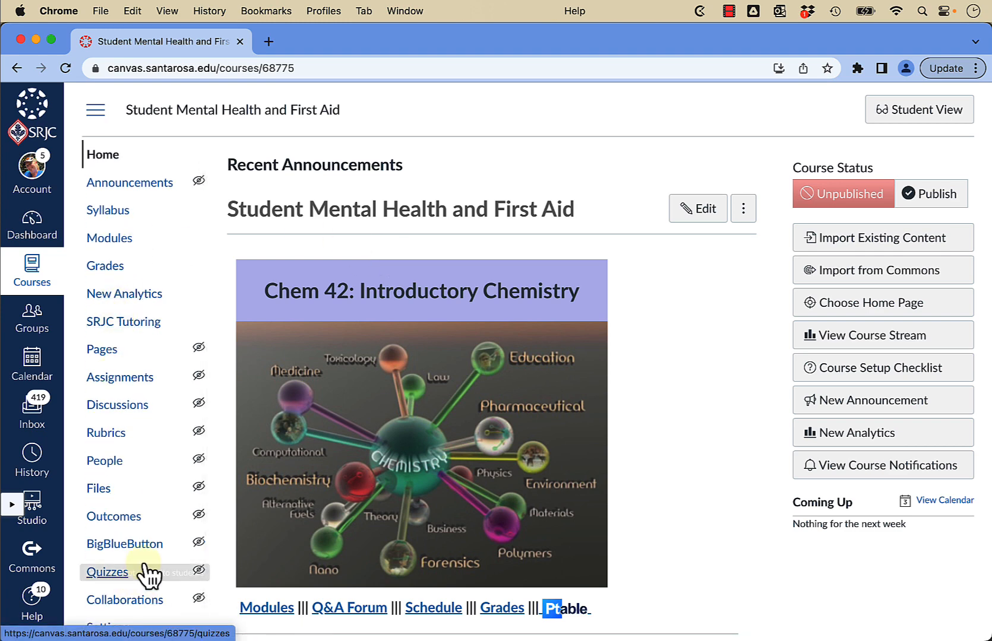
Open the settings of the Student Mental Health and First Aid course and look over its course details.
click(109, 630)
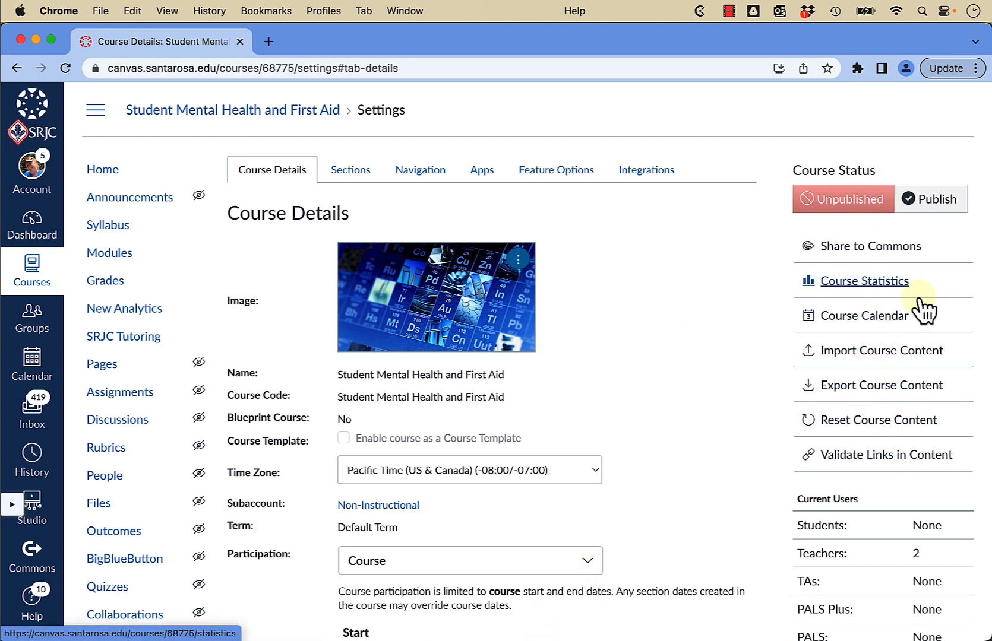
scroll(713, 380, down, 10)
scroll(709, 380, down, 5)
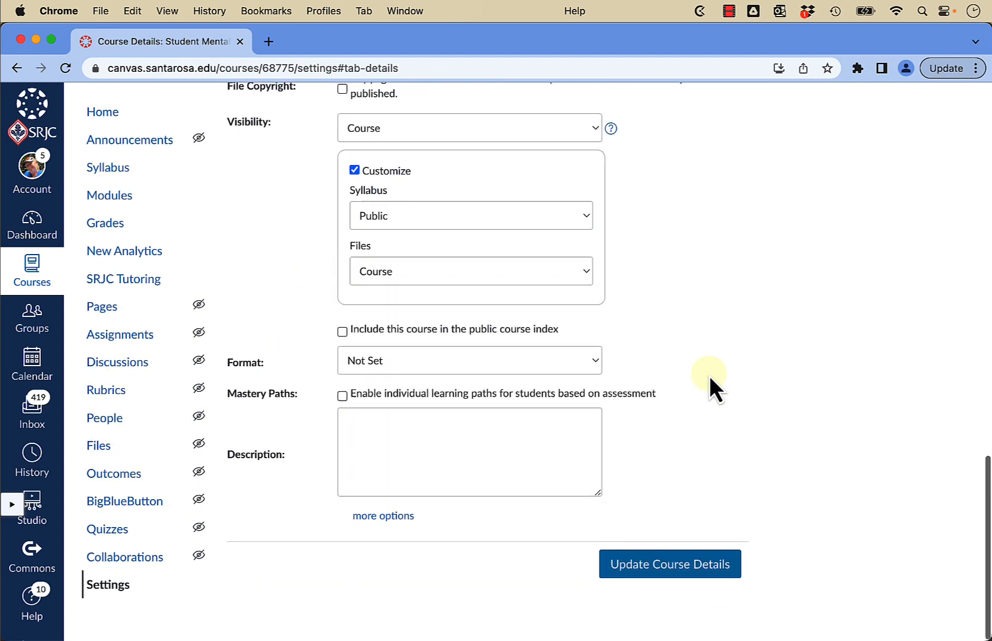
scroll(709, 380, up, 15)
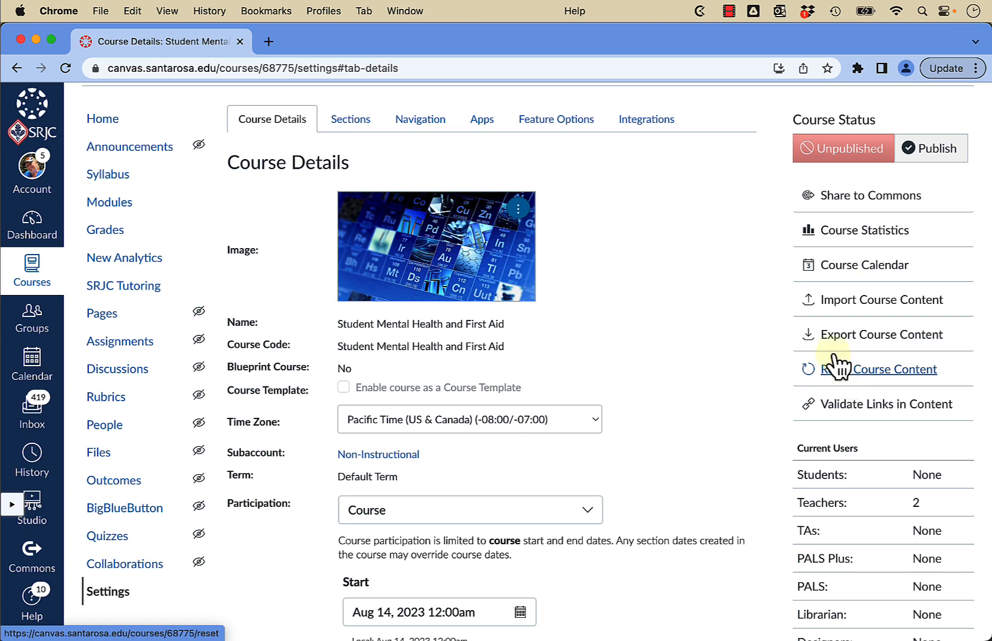
scroll(727, 333, up, 2)
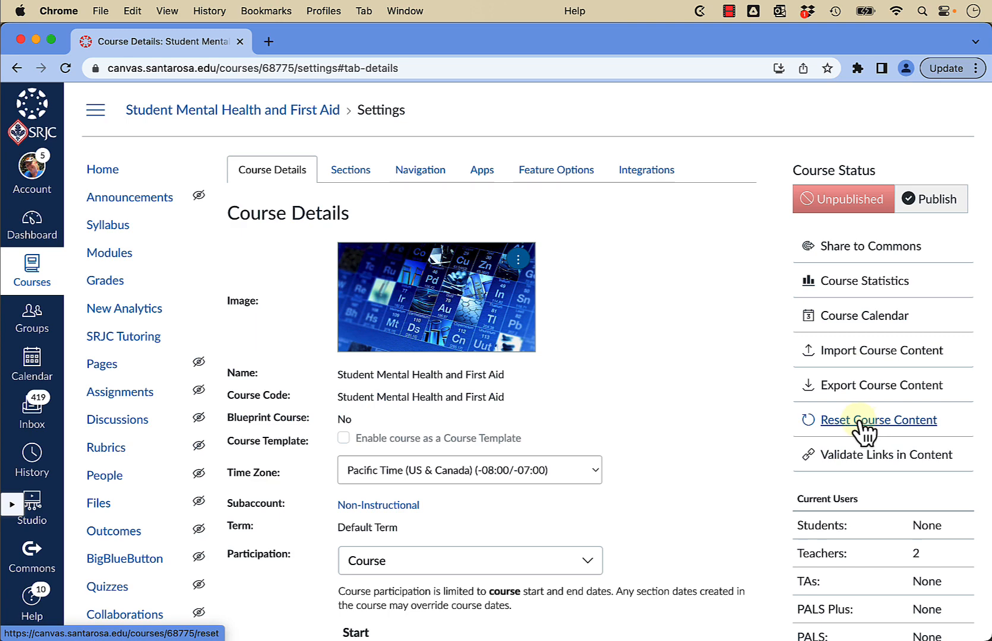
Read the Reset Course Content warning and cancel without resetting the course.
click(860, 421)
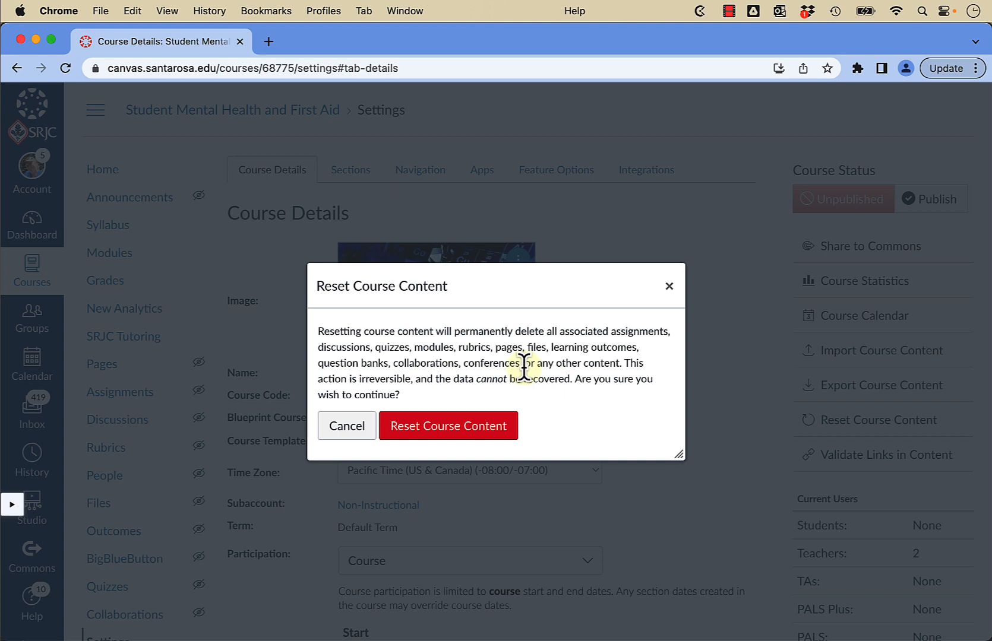
click(500, 437)
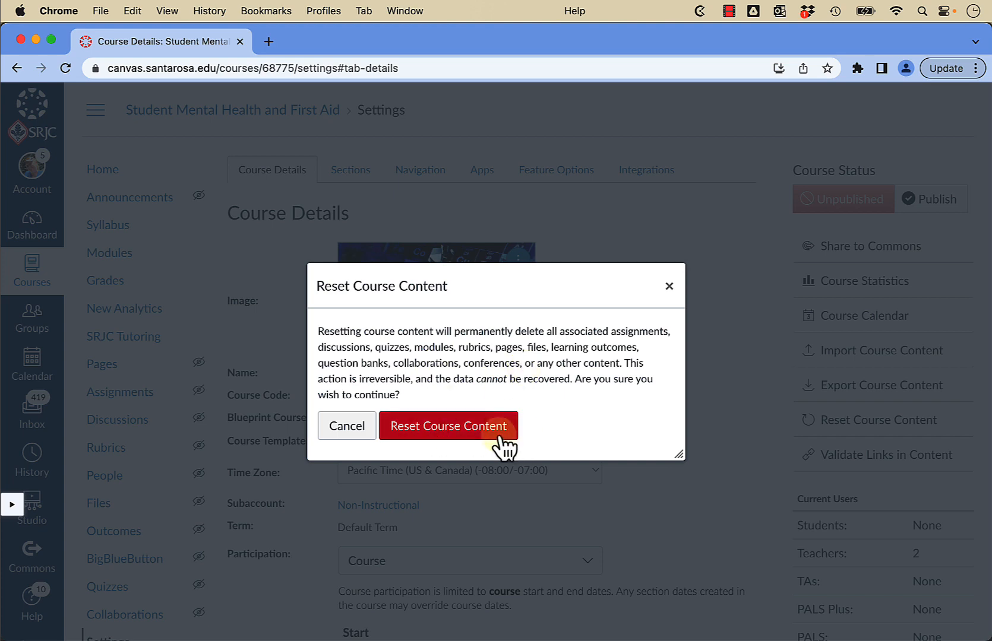
click(357, 437)
click(661, 371)
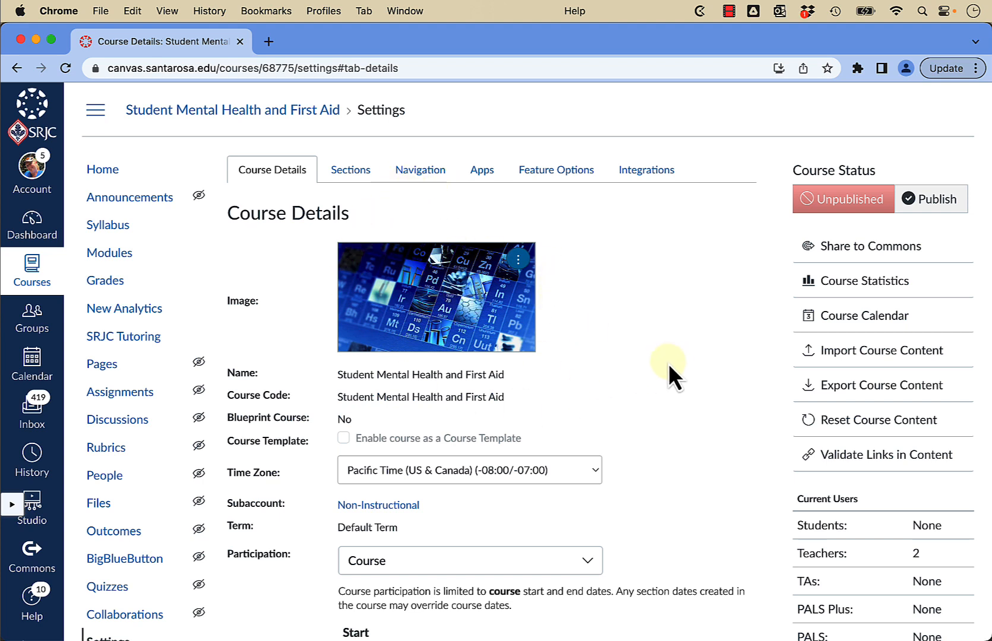
Check the export types offered for backing up the course, return to the settings, and reread and dismiss the reset warning.
click(851, 391)
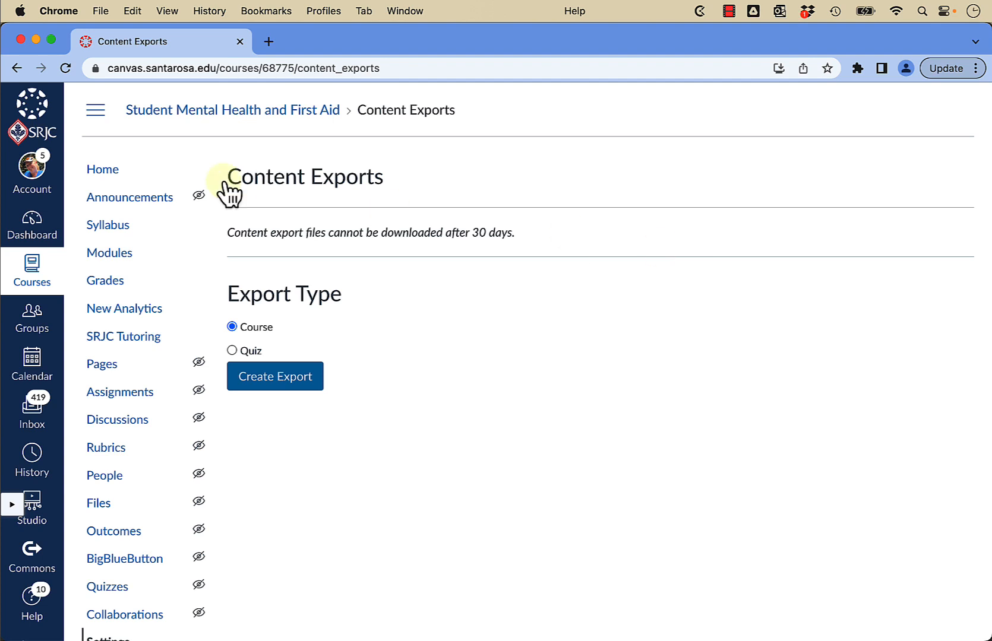
click(16, 70)
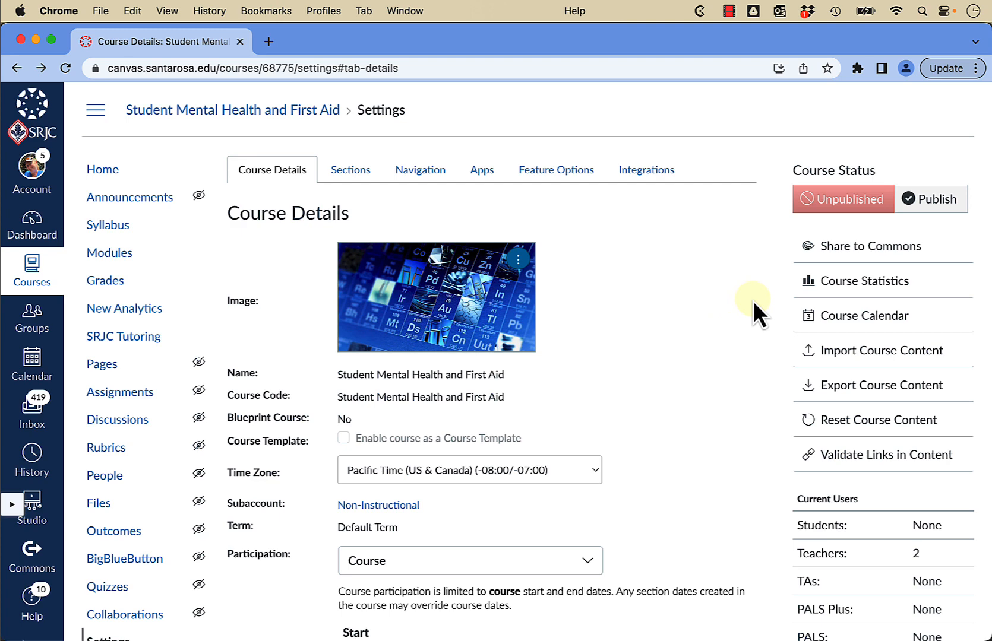
click(874, 420)
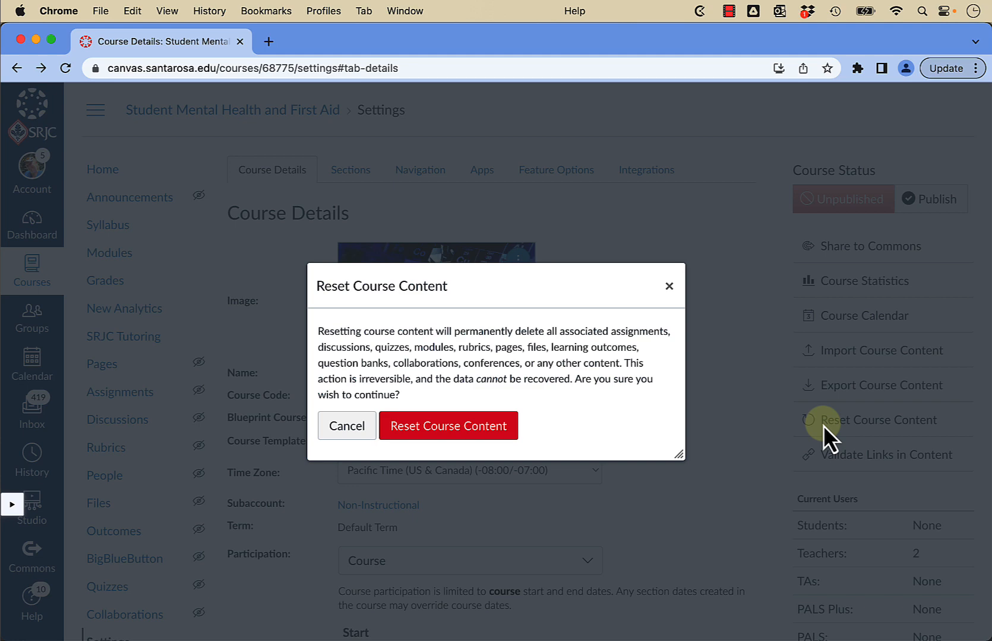
click(669, 286)
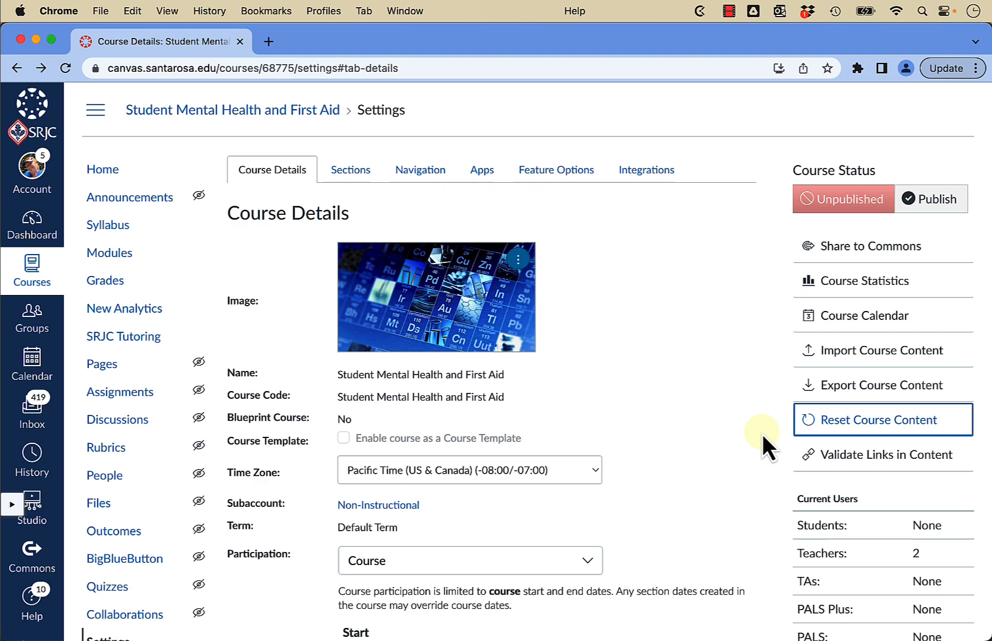
Reset all content of the Student Mental Health and First Aid course and open its home page.
click(843, 429)
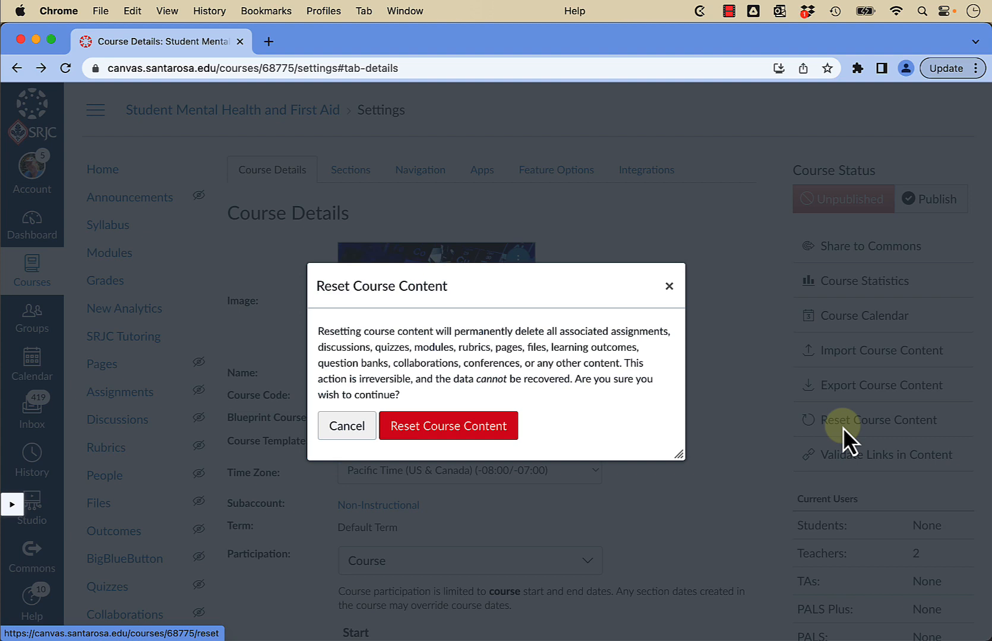
click(499, 432)
click(497, 433)
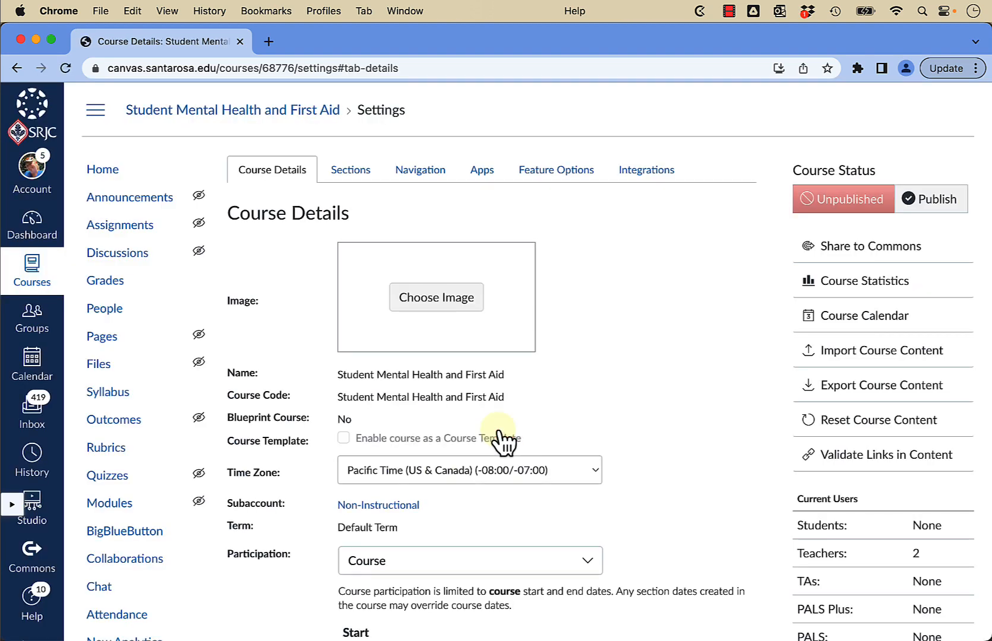
click(115, 173)
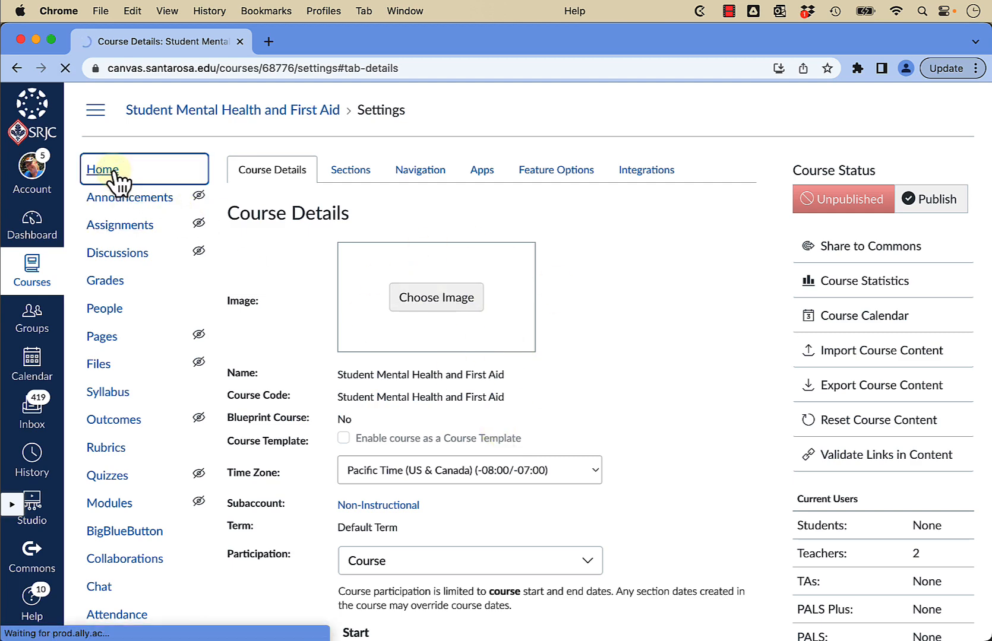